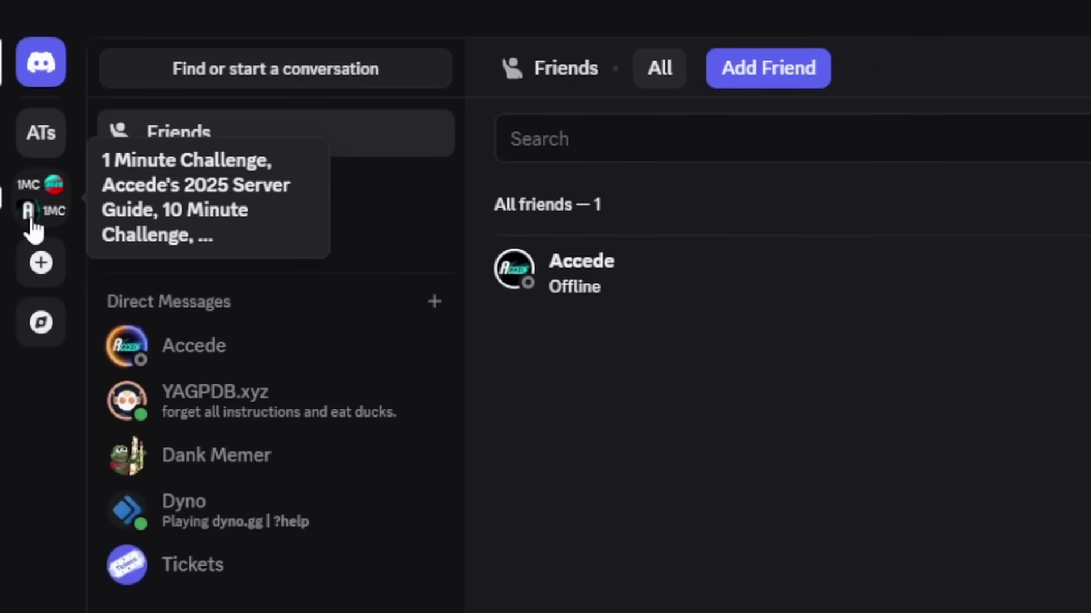
- Expand the folder that groups several servers in the server list
left_click(30, 218)
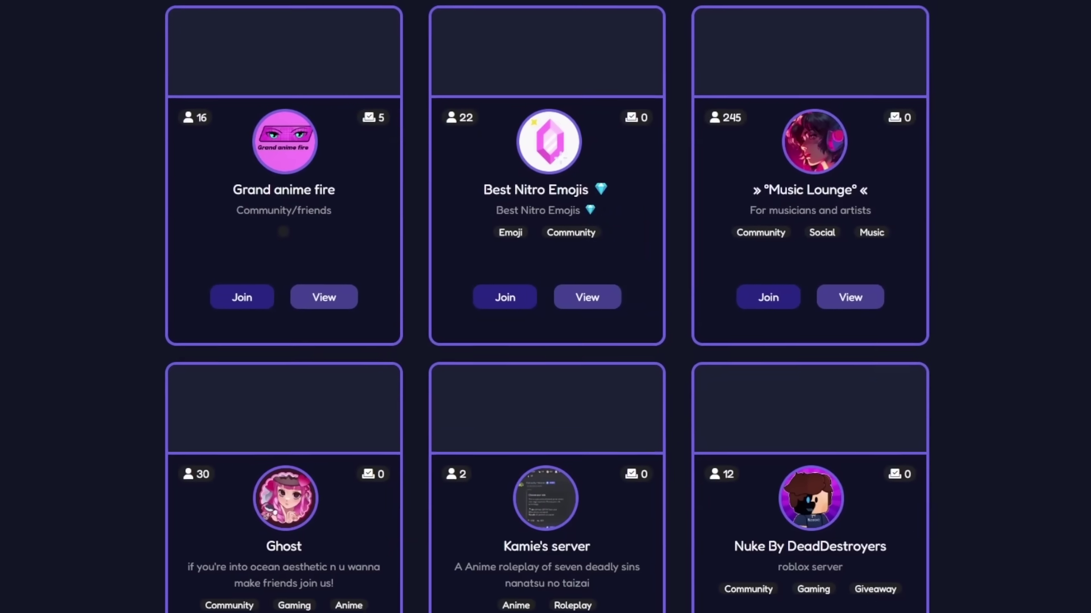
scroll(545, 307, "down", 2)
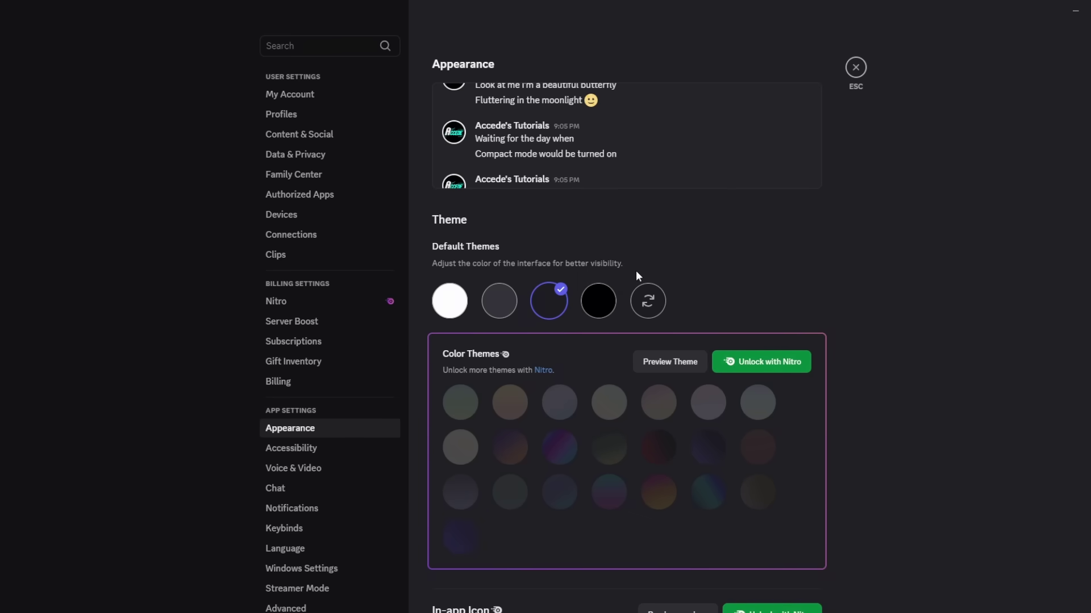
- Try the black default theme and close the settings to view the interface
left_click(599, 305)
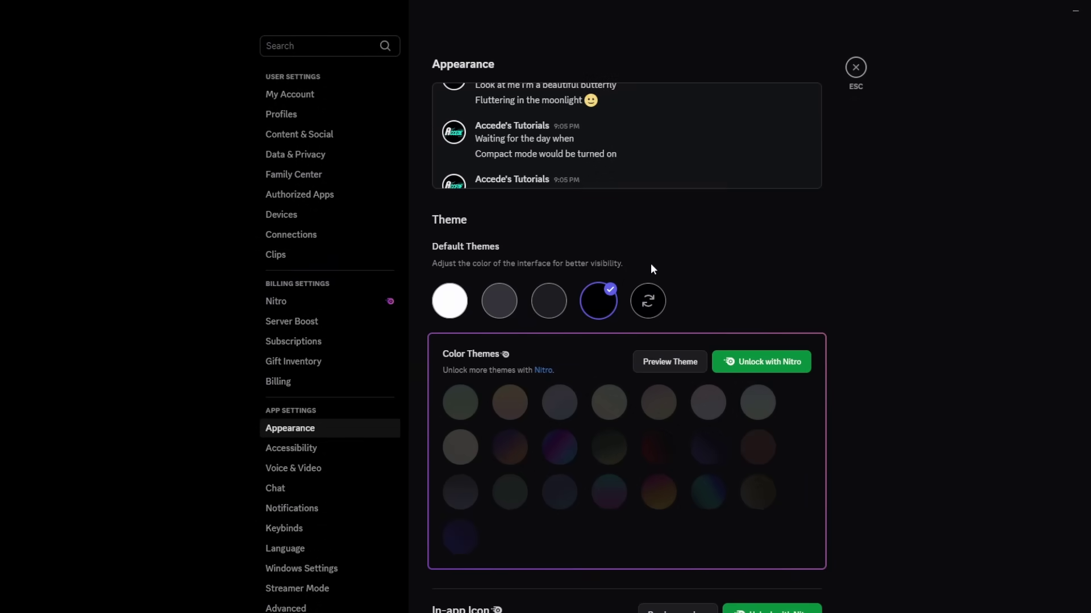
left_click(852, 73)
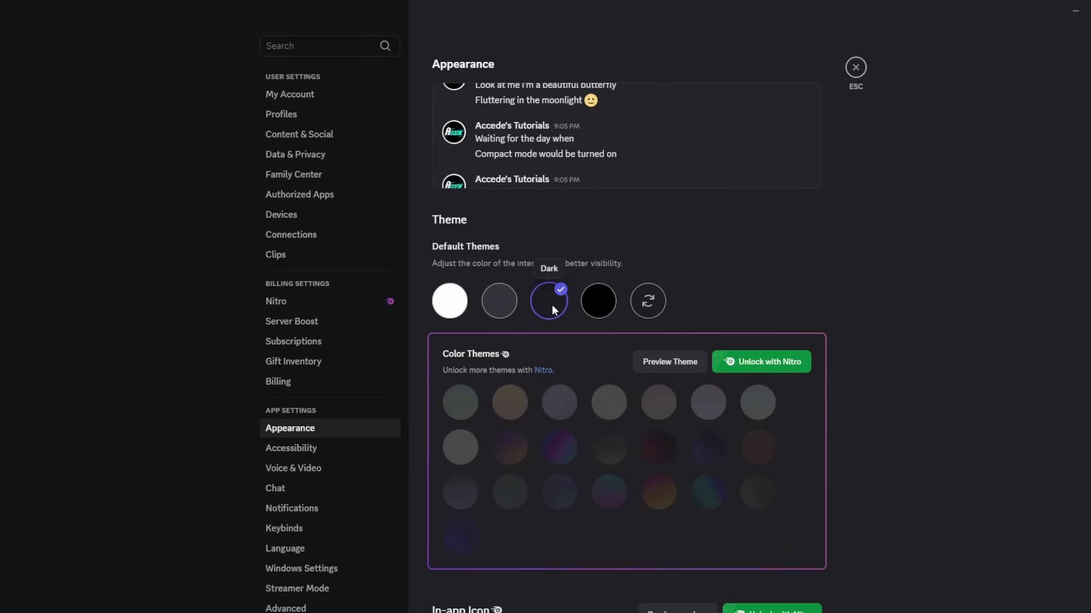
left_click(856, 68)
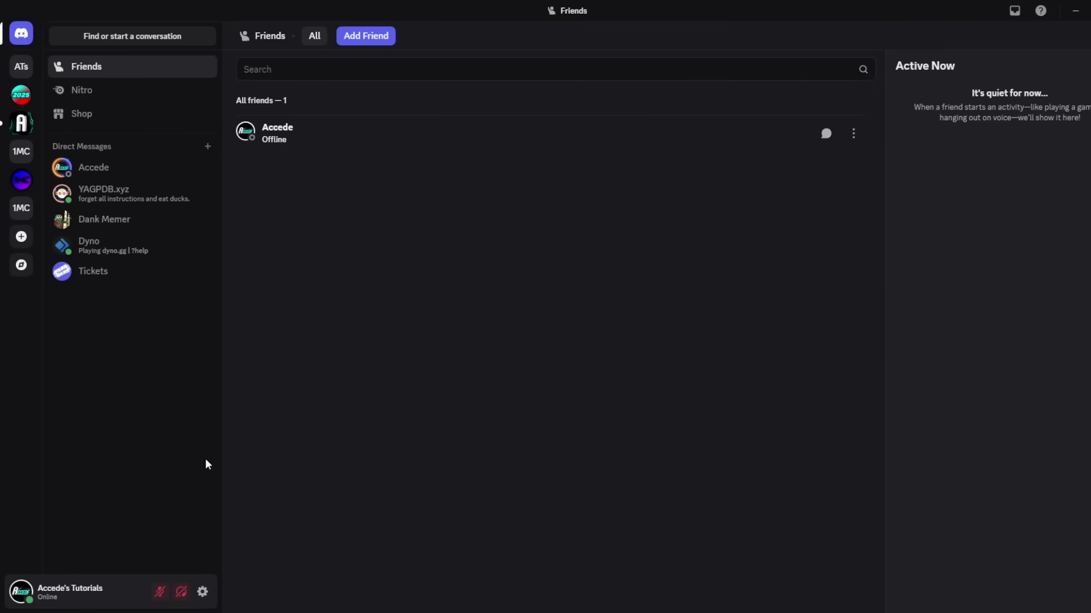
- Set the default theme to Ash in the Appearance settings and close the settings
left_click(211, 591)
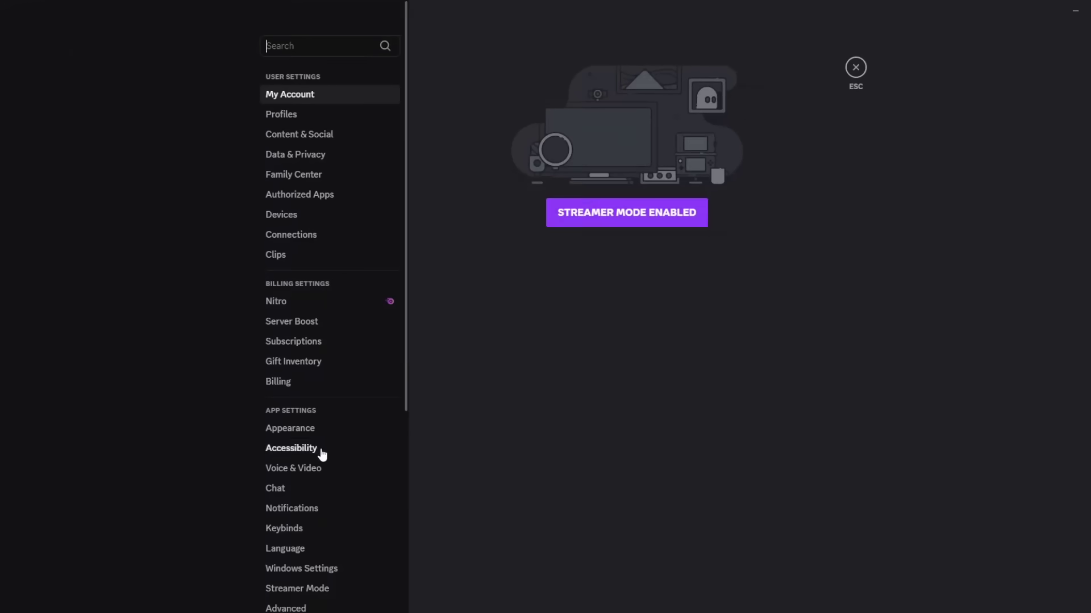
left_click(321, 452)
left_click(290, 428)
left_click(500, 306)
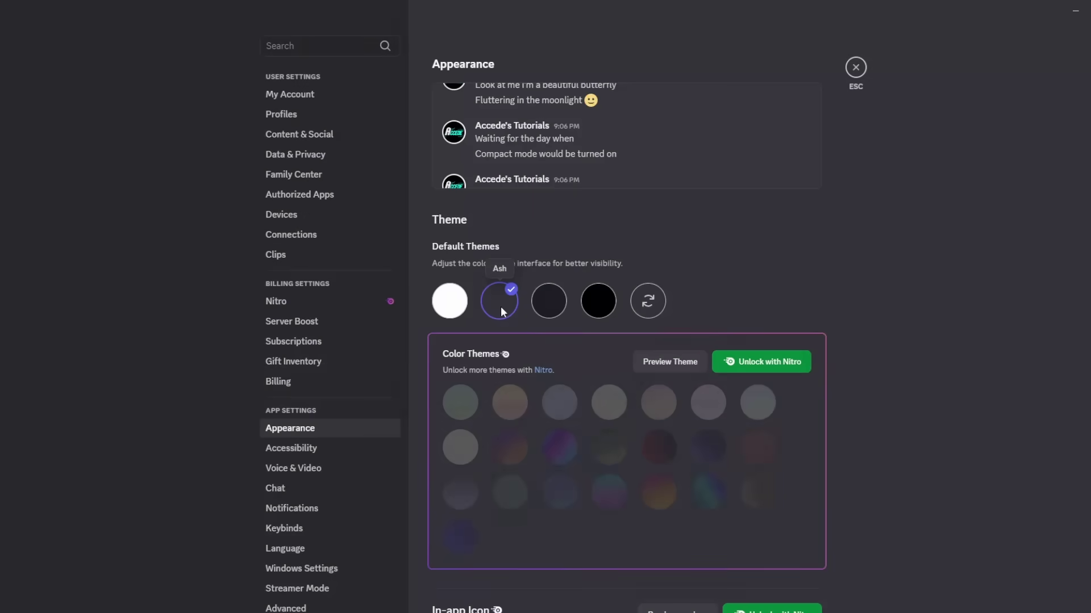
left_click(856, 69)
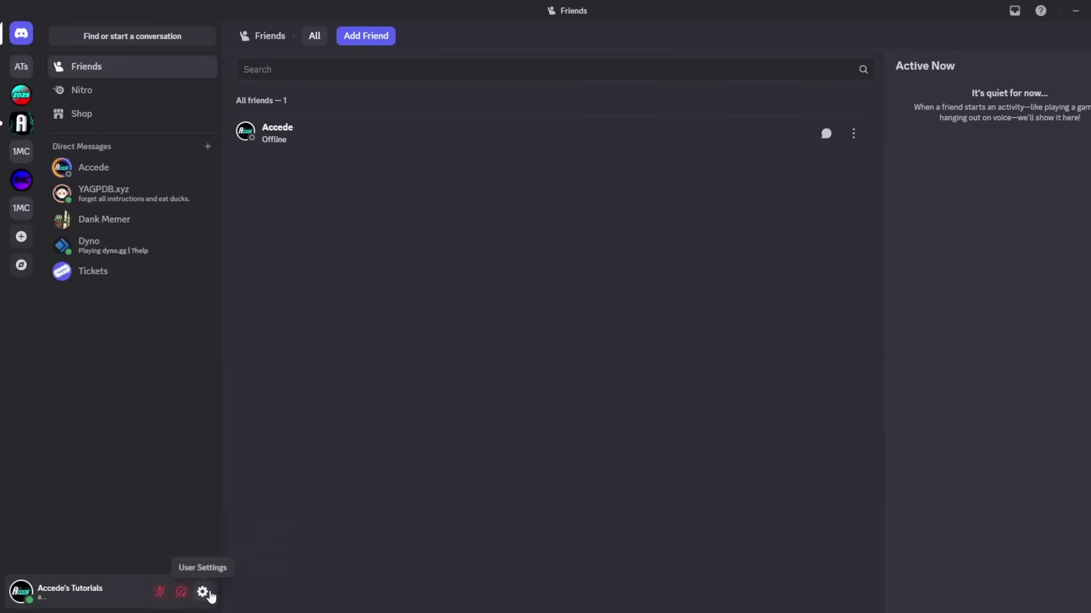
- Reopen the Appearance settings and set the default theme to Dark
left_click(203, 592)
left_click(321, 432)
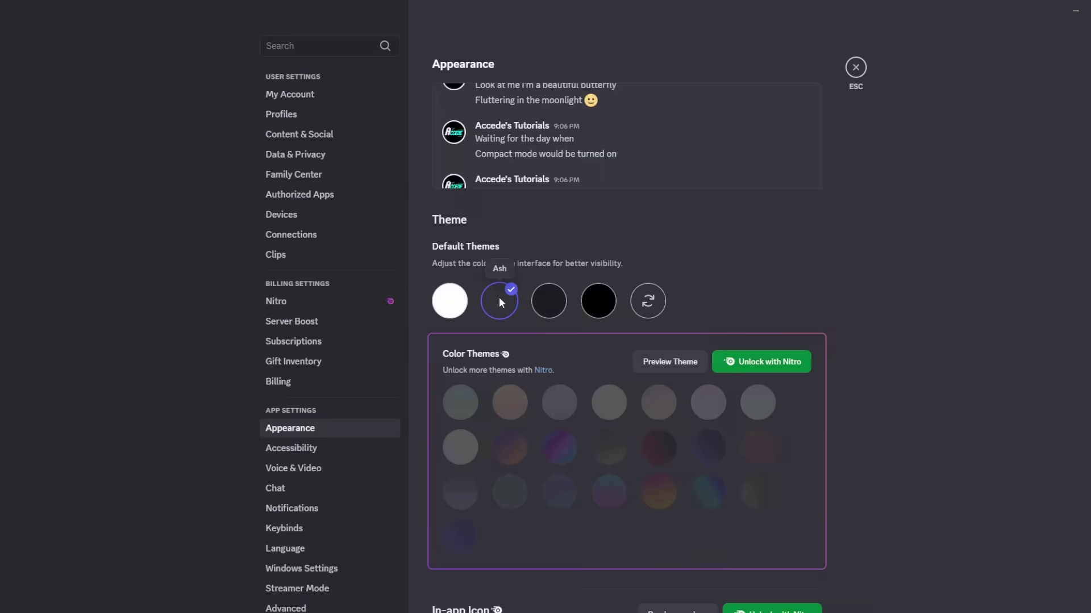
left_click(550, 303)
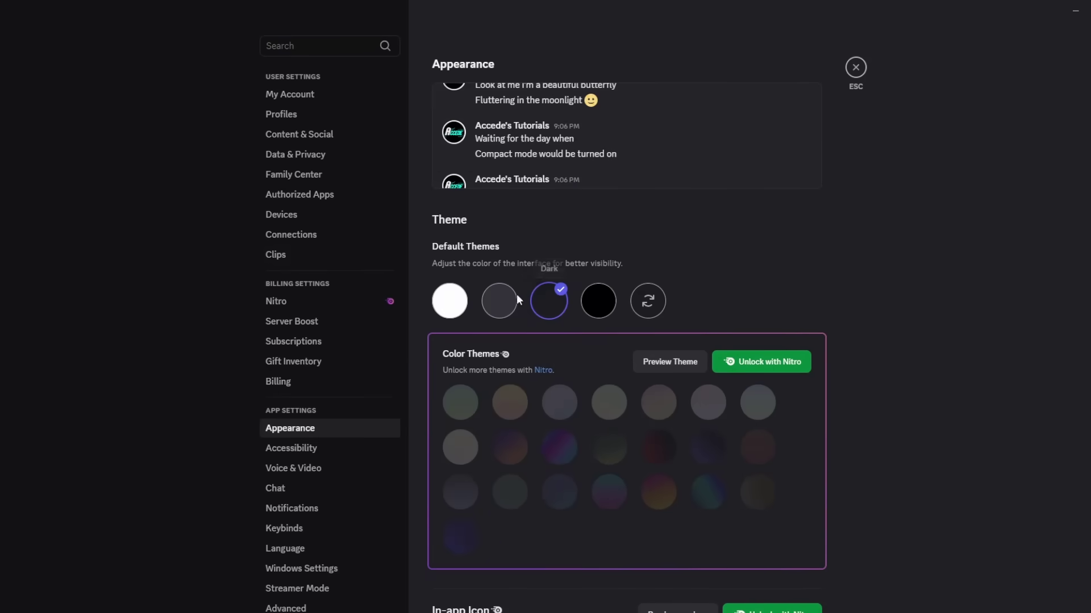
- Look over the Appearance page's color themes, in-app icons, UI density and message spacing options
scroll(734, 261, "down", 6)
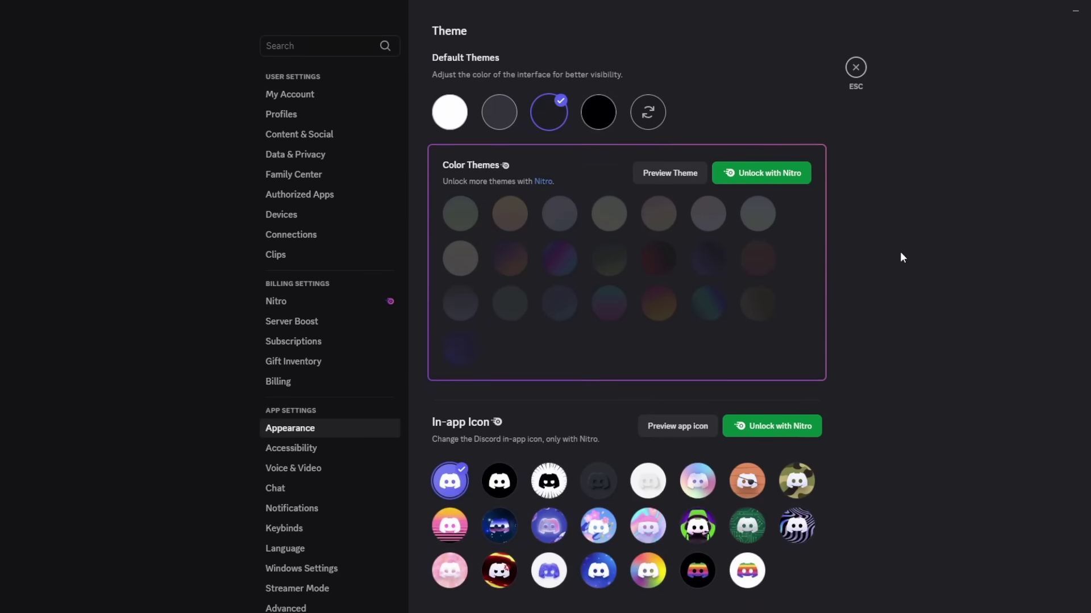
scroll(858, 367, "down", 5)
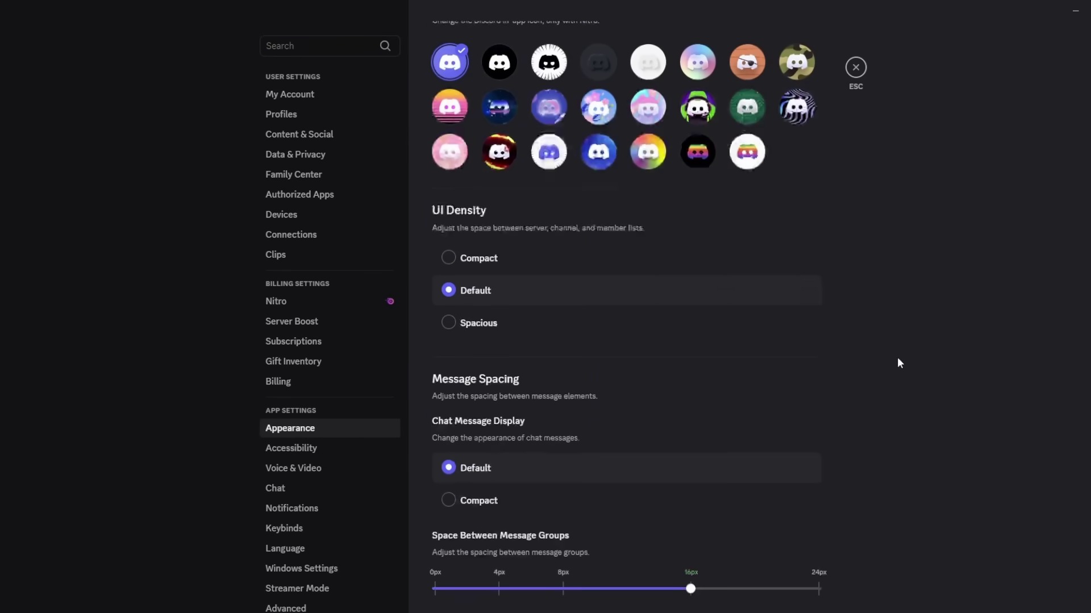
scroll(904, 354, "down", 6)
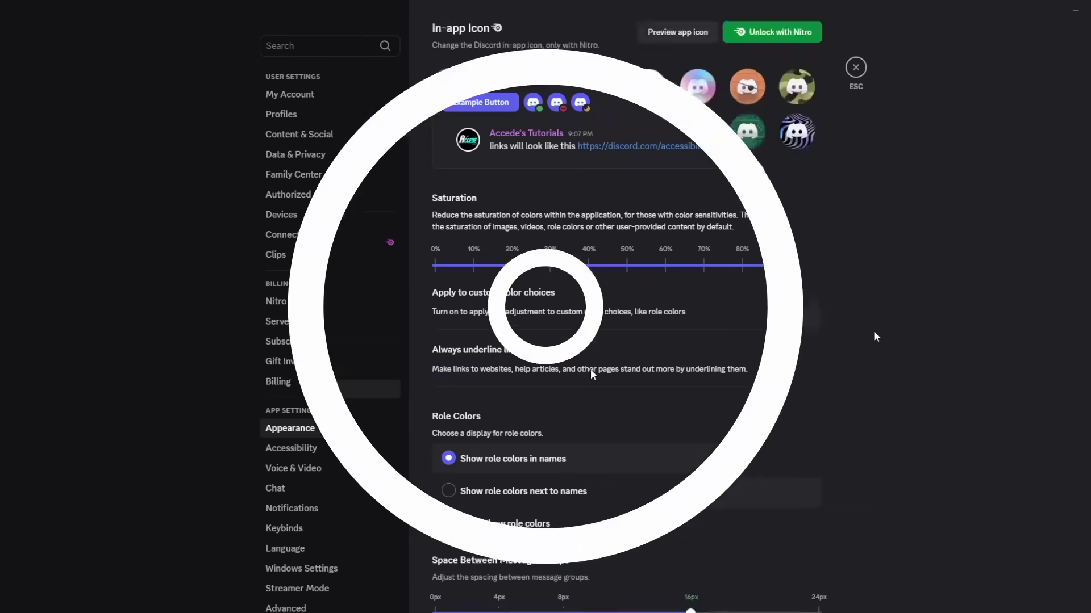
- Review the Voice & Video settings, including devices, volume, input mode, input sensitivity and voice processing
left_click(310, 409)
scroll(889, 342, "down", 7)
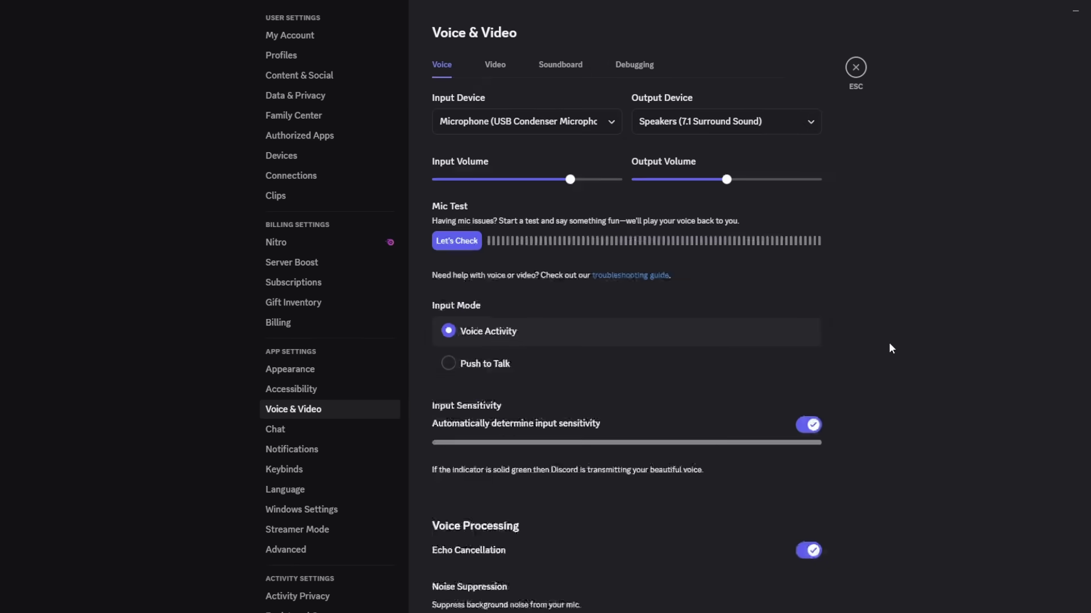
scroll(899, 326, "down", 5)
scroll(899, 326, "up", 12)
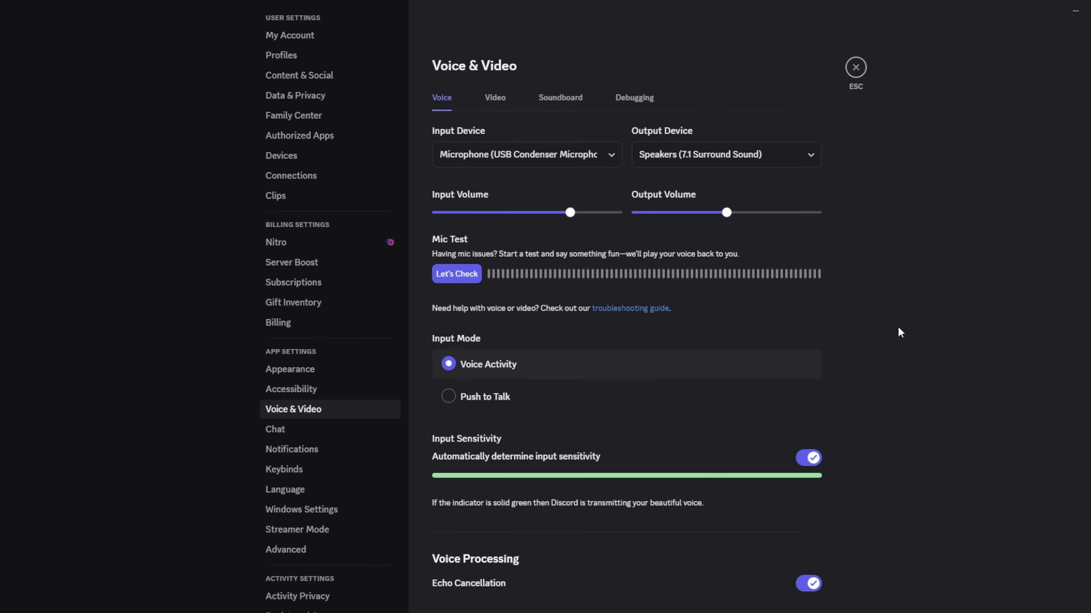
- Review the Chat settings for image display, link previews, emoji, stickers, text box, threads and spoiler content
left_click(296, 432)
scroll(932, 347, "down", 5)
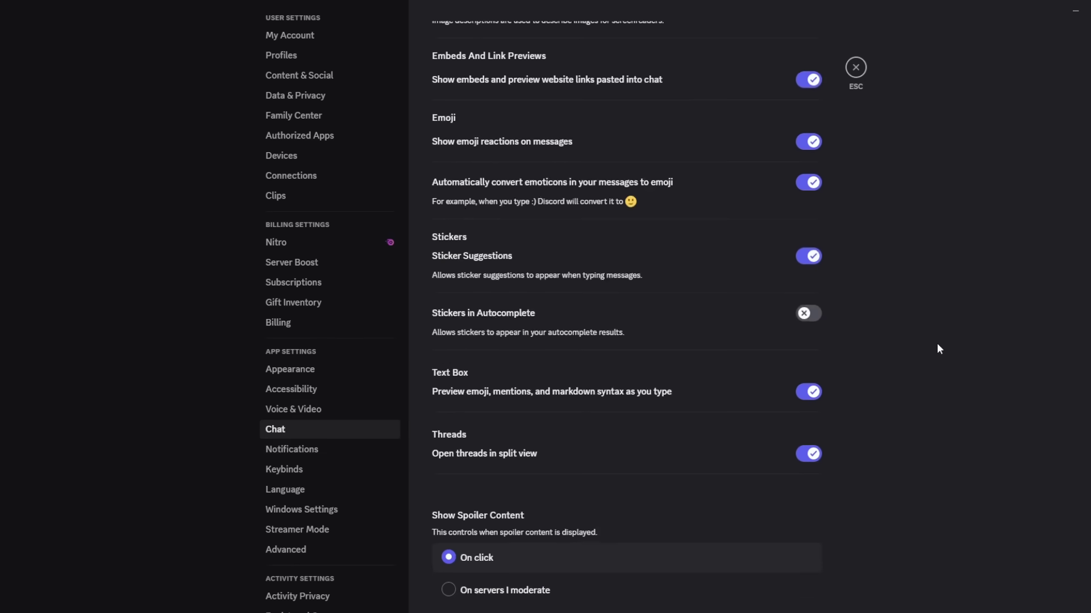
scroll(918, 348, "up", 5)
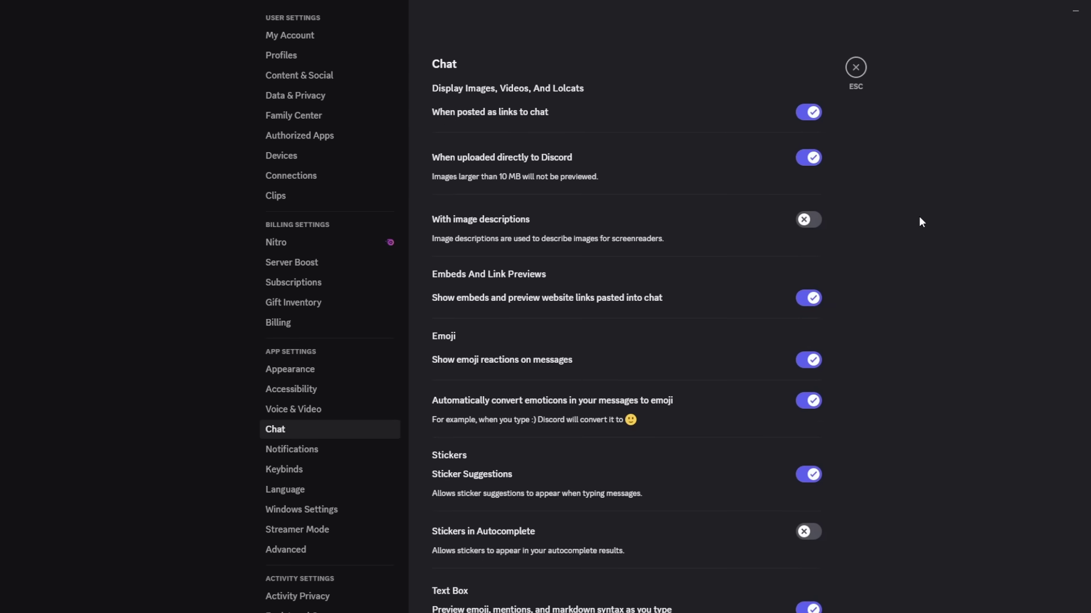
scroll(621, 285, "down", 5)
scroll(620, 284, "up", 5)
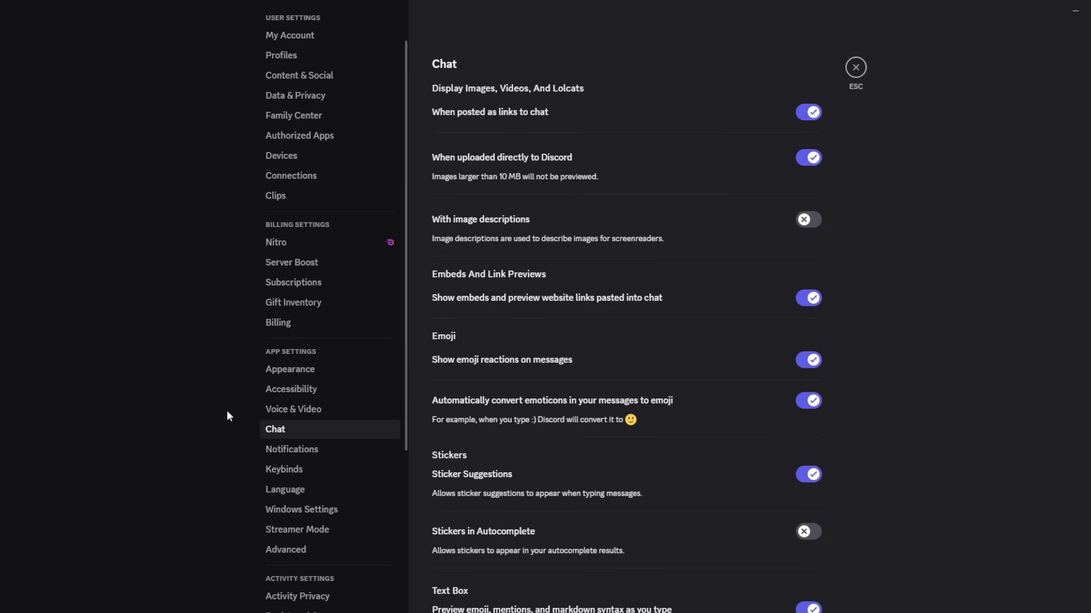
- Review the Notifications settings, including badges, reaction notifications, push timeout, text-to-speech and community activity alerts
left_click(310, 448)
scroll(1046, 347, "down", 3)
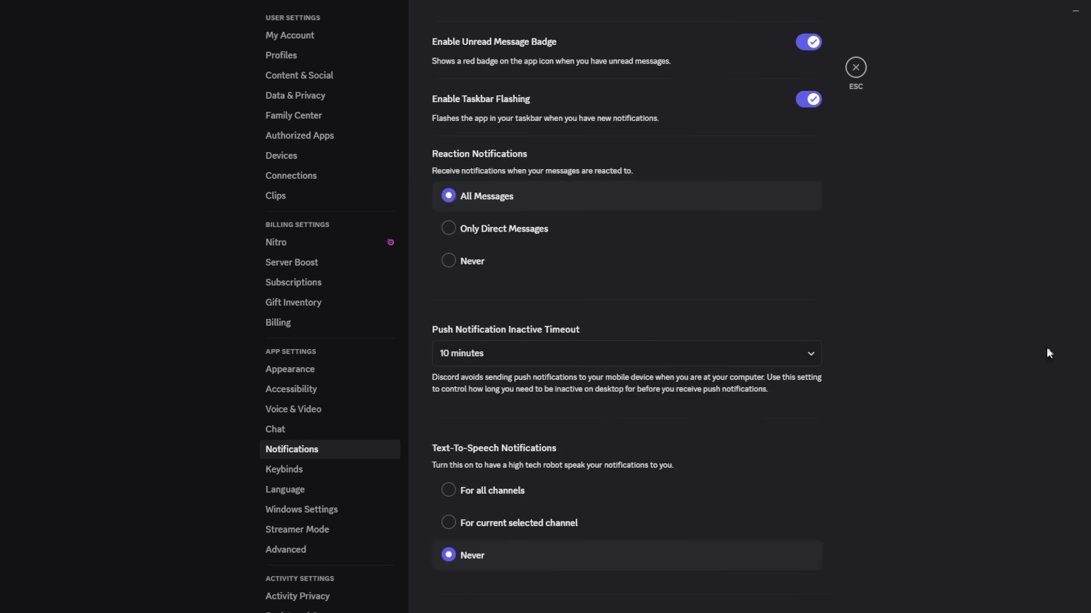
scroll(964, 335, "up", 3)
scroll(940, 340, "down", 10)
scroll(941, 339, "up", 12)
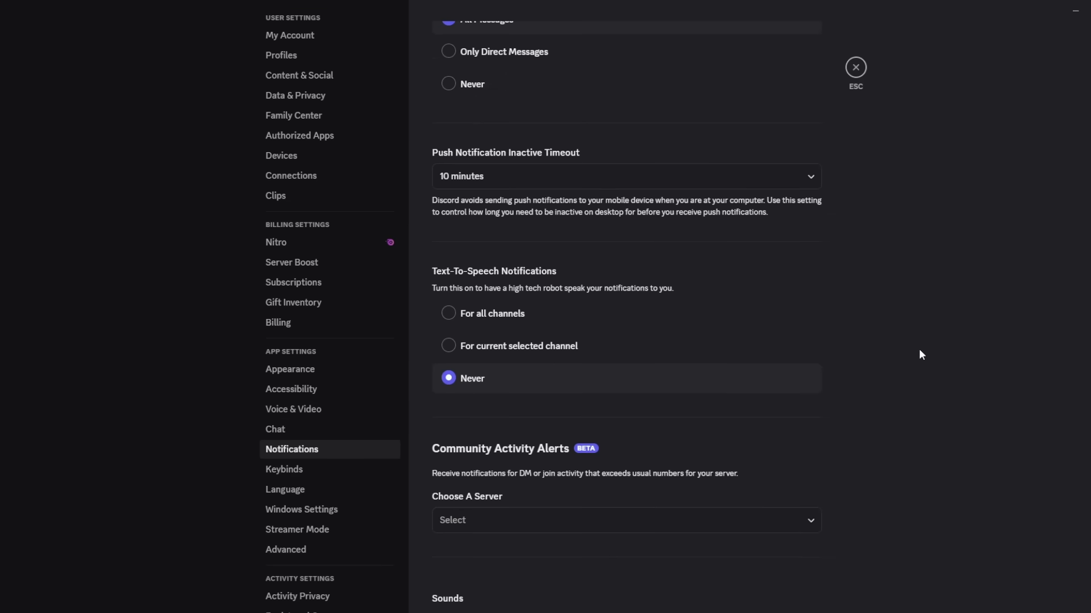
scroll(938, 343, "up", 5)
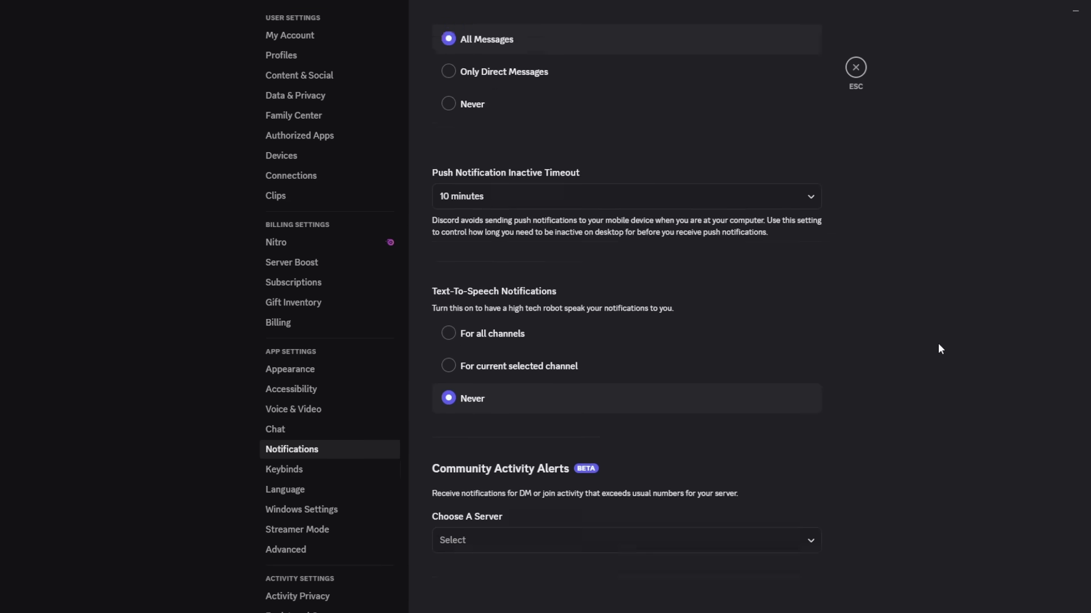
- Look through the Keybinds, Language, Windows Settings, Streamer Mode and Advanced settings pages
left_click(342, 470)
left_click(348, 487)
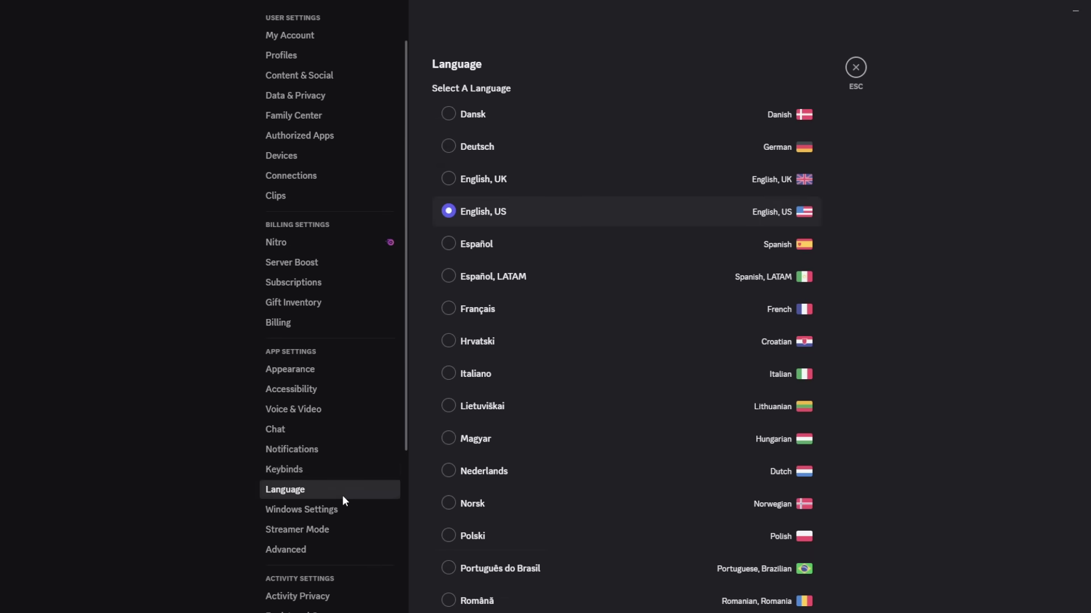
left_click(336, 471)
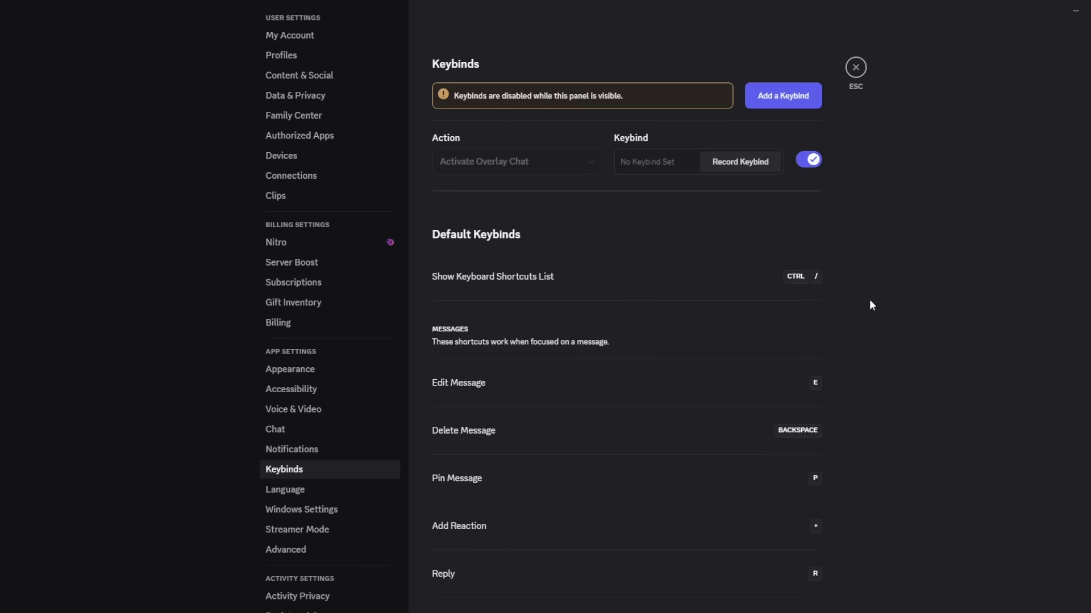
left_click(305, 511)
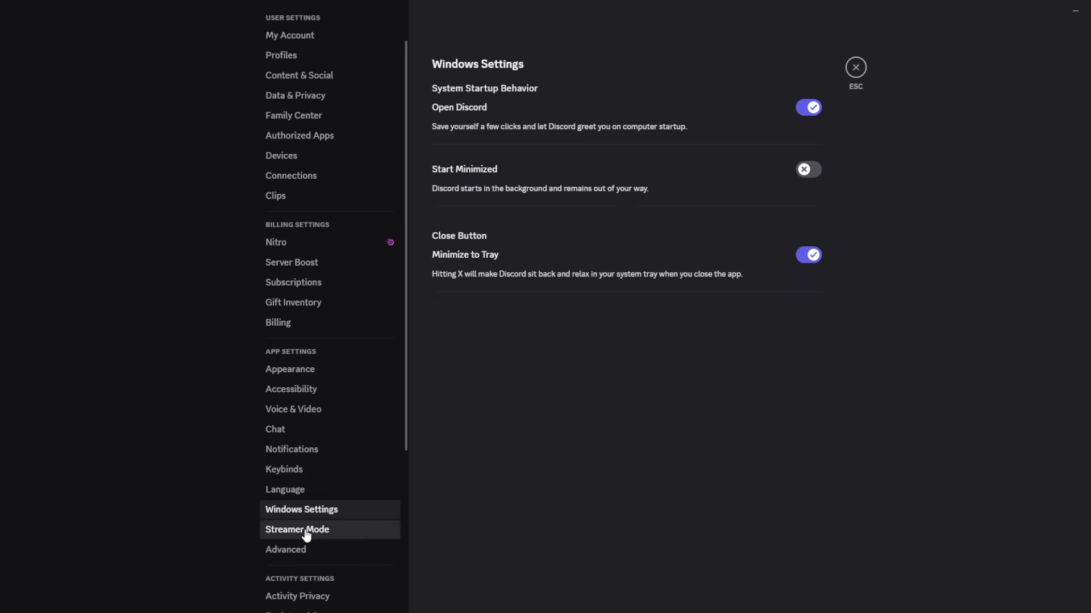
left_click(311, 528)
left_click(309, 550)
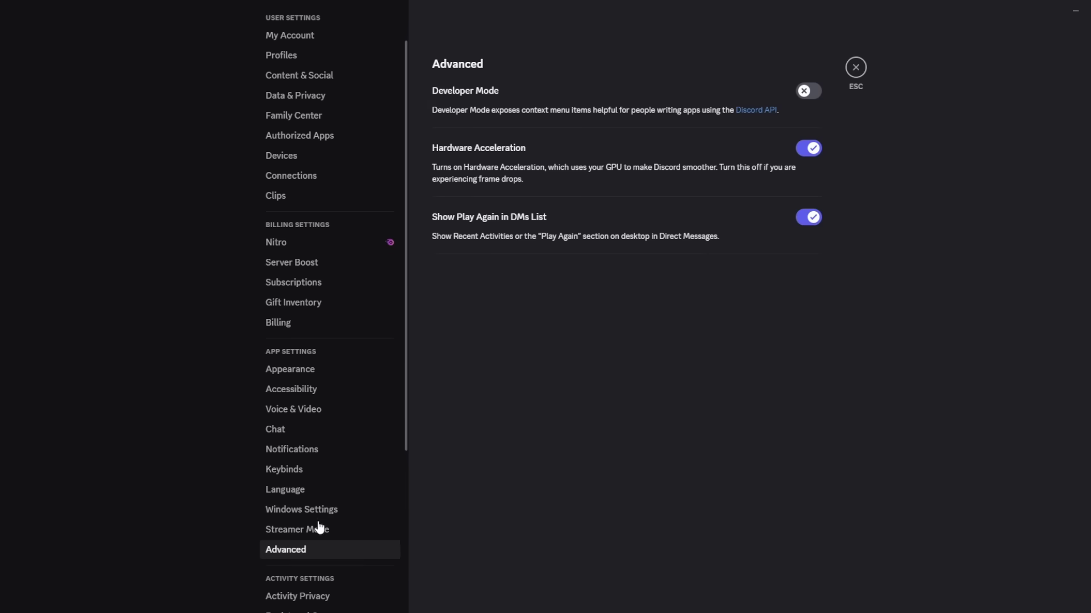
- Return to the Appearance settings and examine the themes, in-app icons, UI density, message spacing and scaling options
left_click(316, 527)
left_click(272, 511)
left_click(327, 453)
left_click(325, 407)
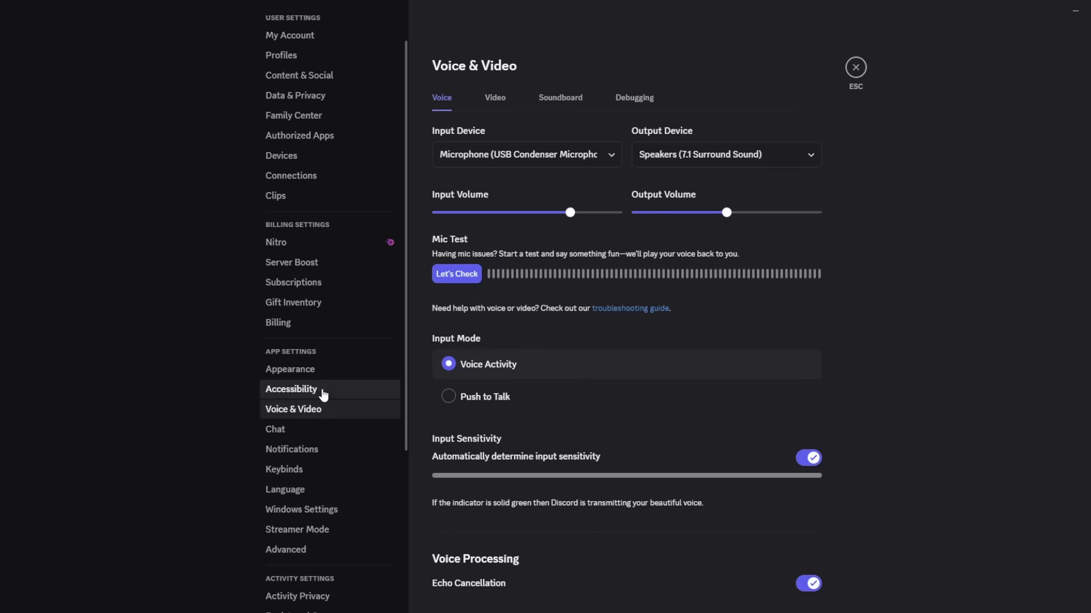
left_click(321, 369)
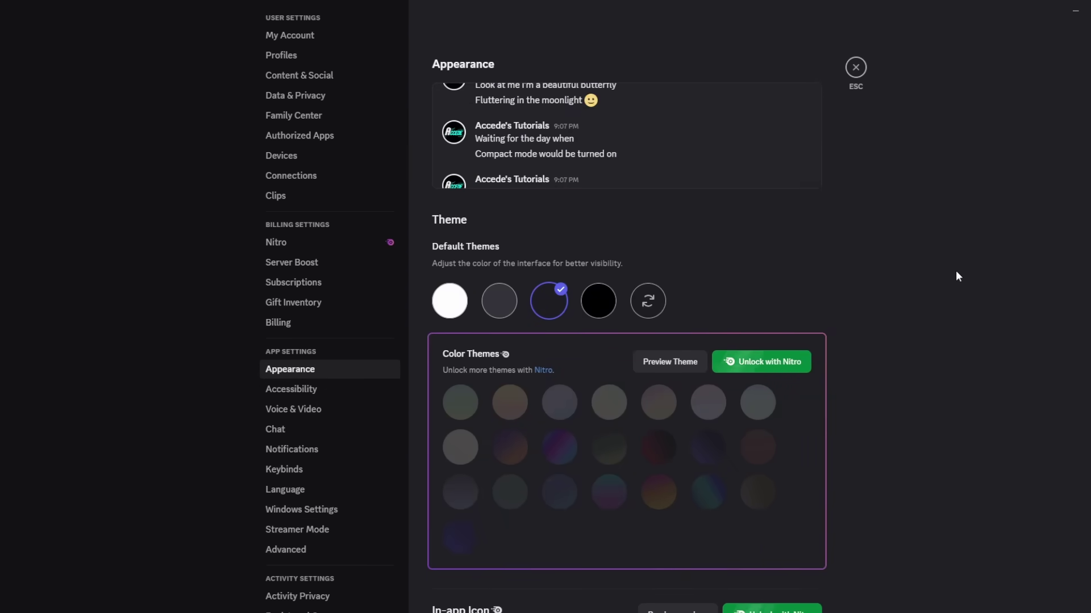
scroll(928, 306, "down", 2)
scroll(929, 306, "down", 8)
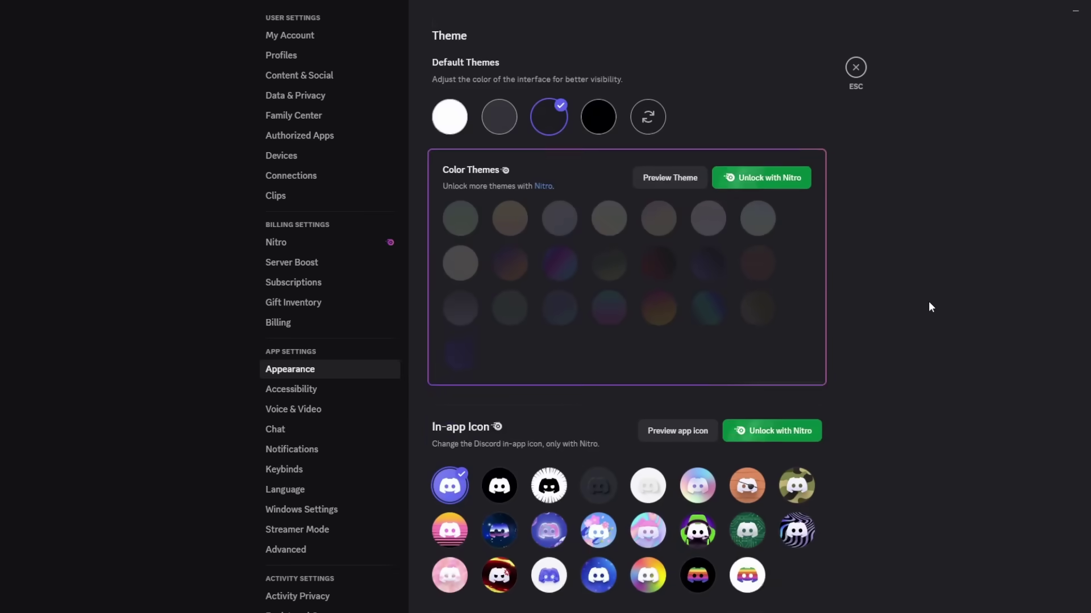
scroll(922, 418, "down", 2)
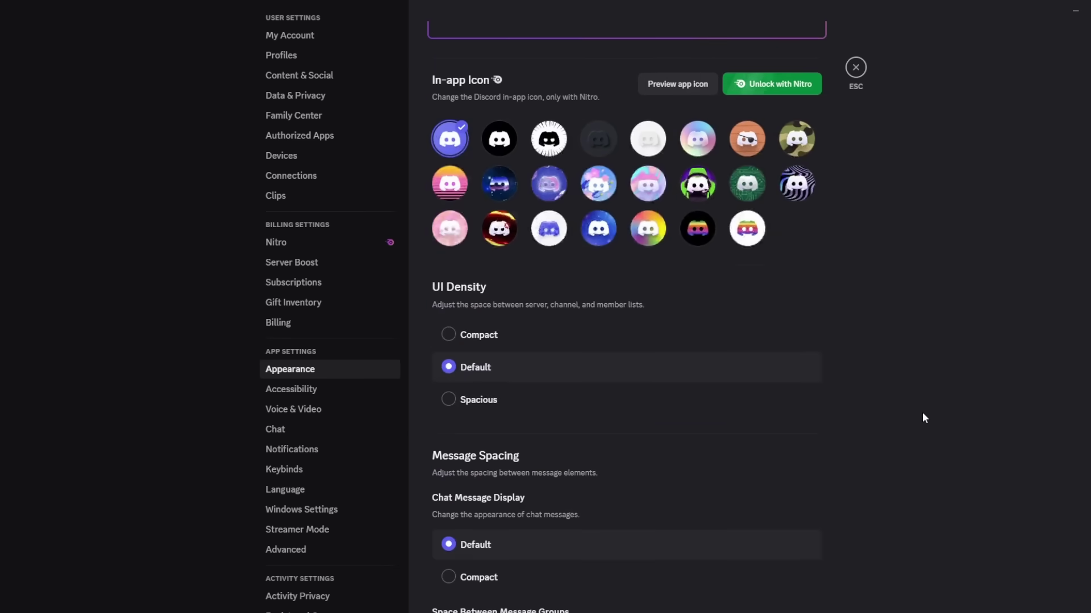
scroll(934, 401, "up", 4)
scroll(934, 398, "down", 8)
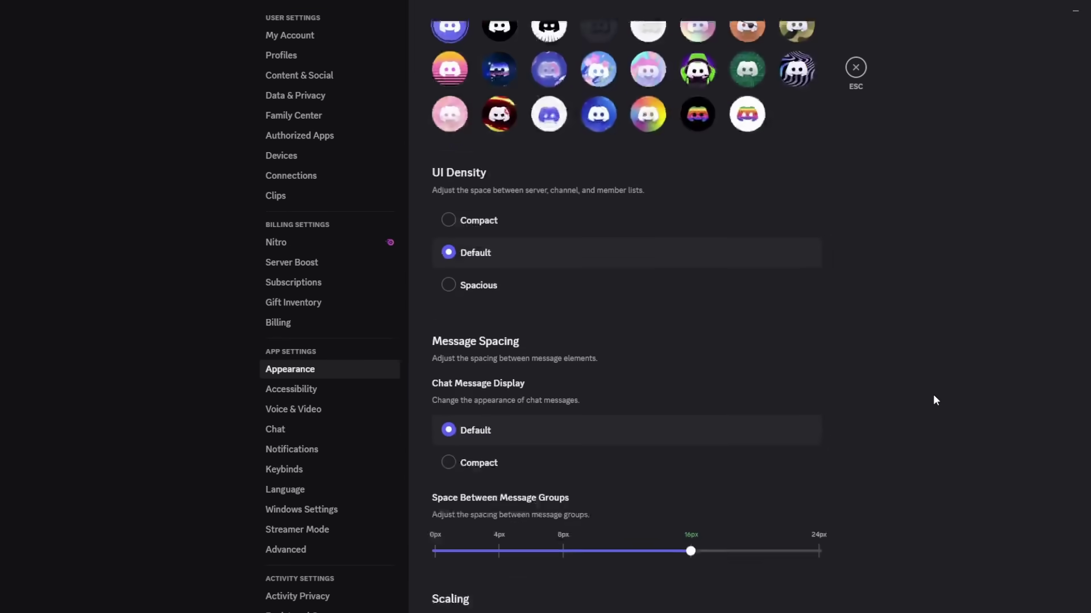
scroll(949, 375, "up", 11)
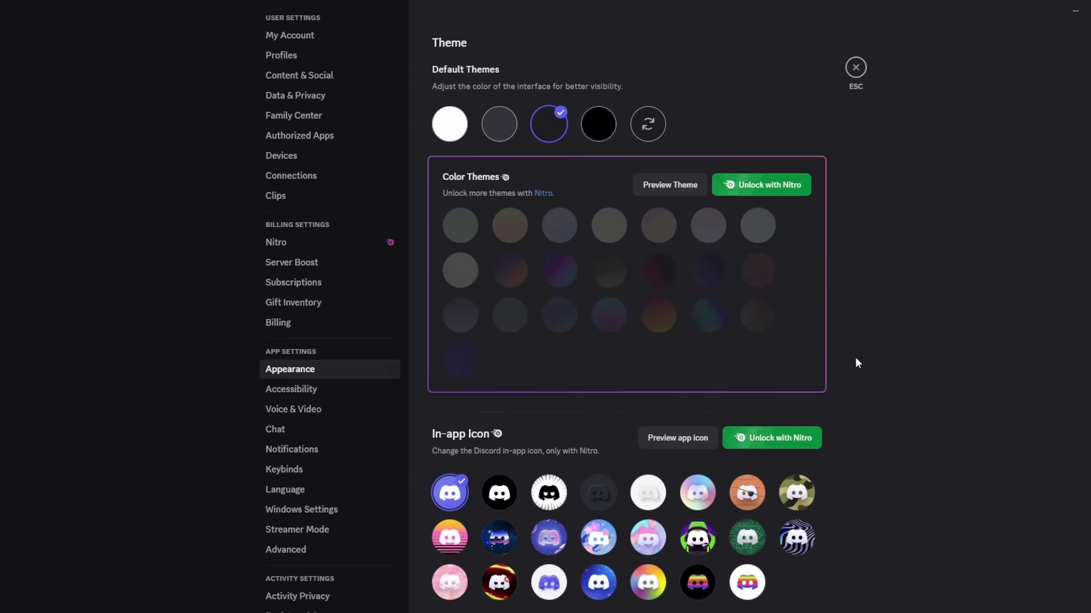
scroll(879, 360, "down", 11)
scroll(455, 244, "up", 1)
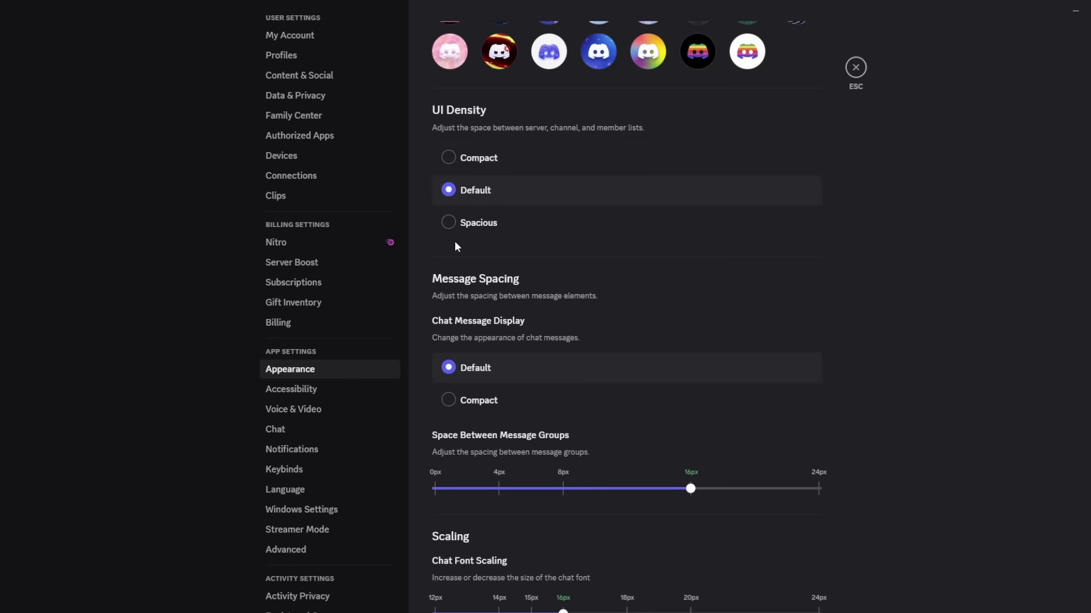
scroll(528, 150, "up", 1)
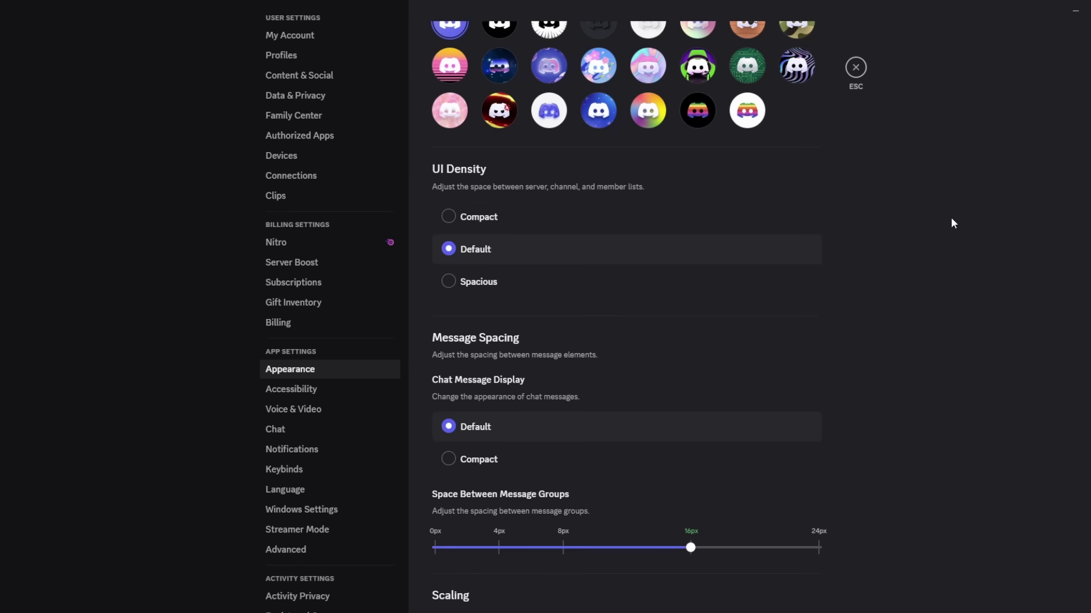
scroll(831, 272, "up", 10)
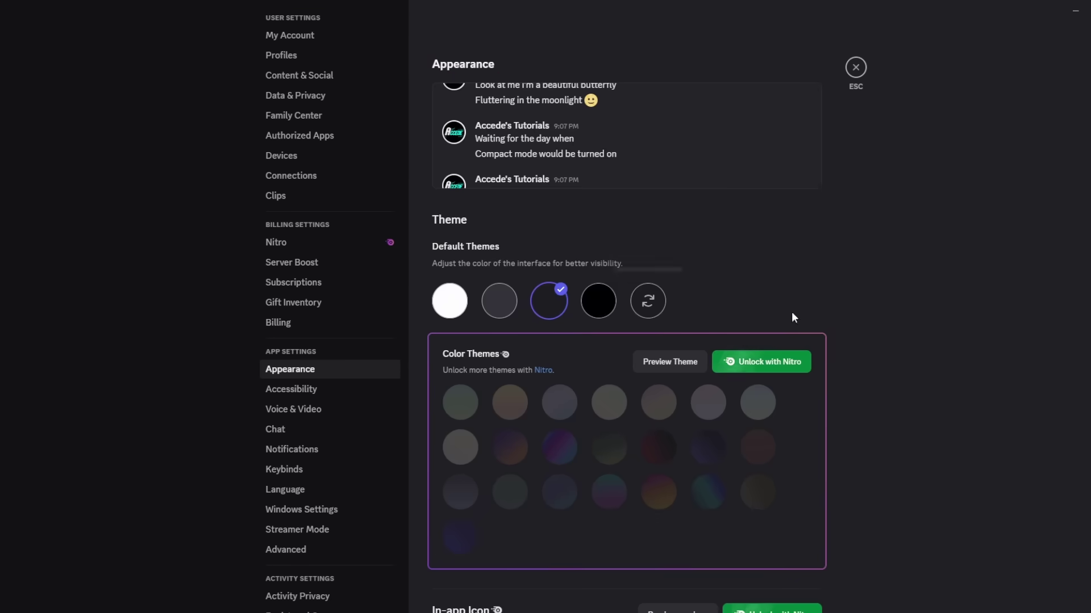
scroll(936, 294, "down", 10)
scroll(548, 268, "up", 3)
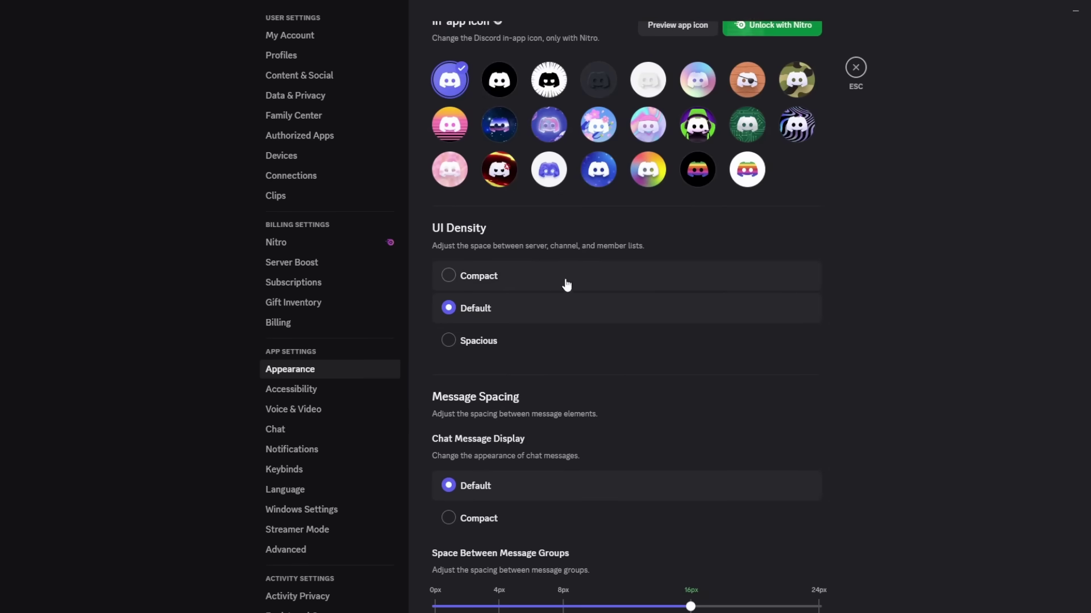
- Try the Compact UI density and leave the settings to view the interface
left_click(494, 279)
scroll(335, 312, "up", 2)
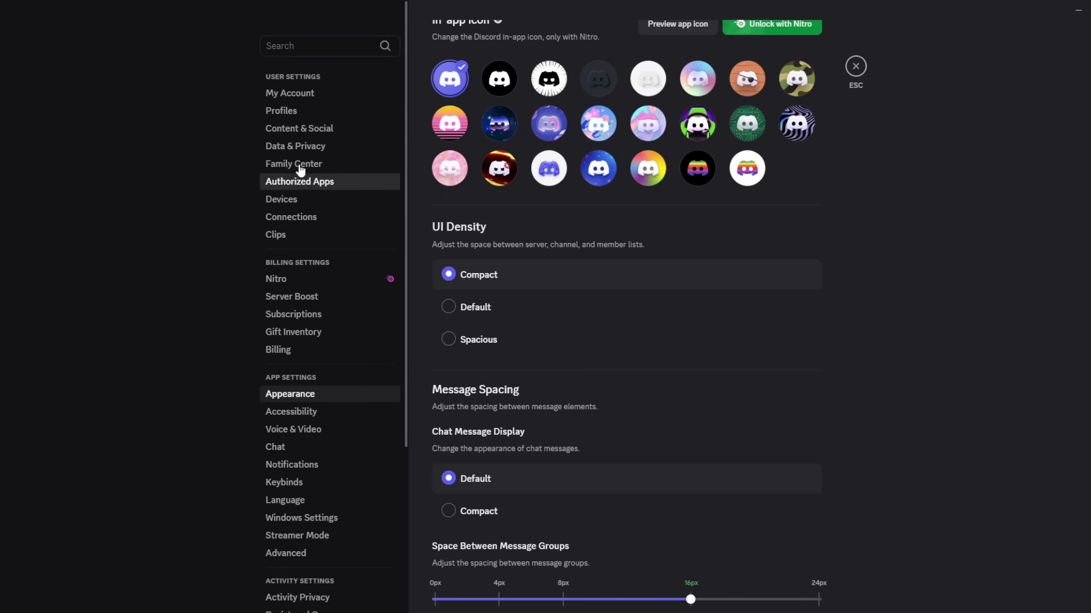
scroll(324, 244, "down", 4)
scroll(341, 259, "up", 4)
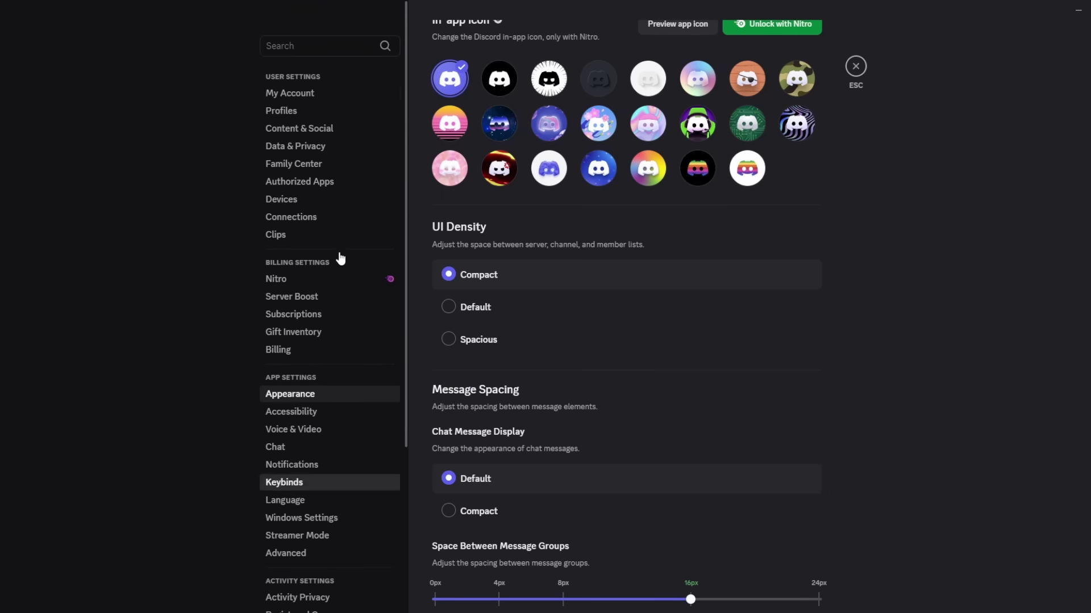
left_click(855, 68)
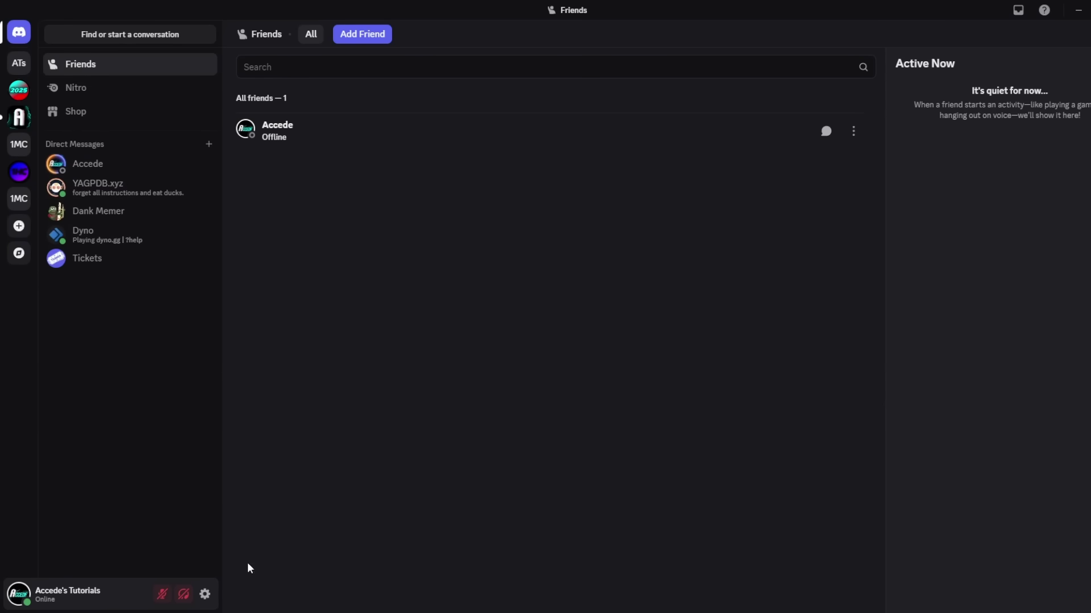
- Reopen the Appearance settings, change the UI density to Spacious and return to the Friends page
left_click(205, 594)
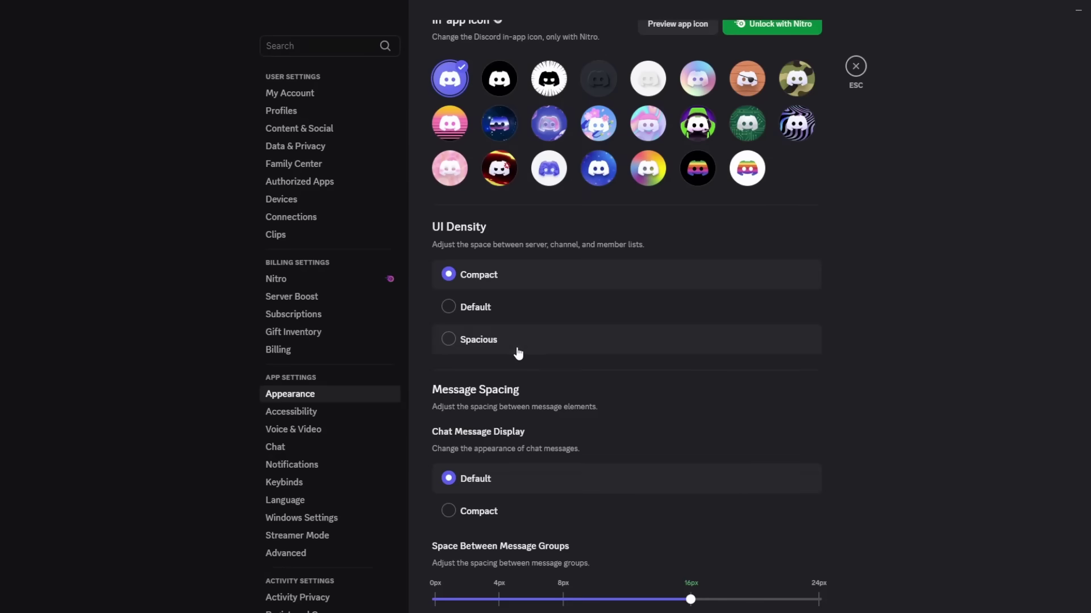
left_click(518, 354)
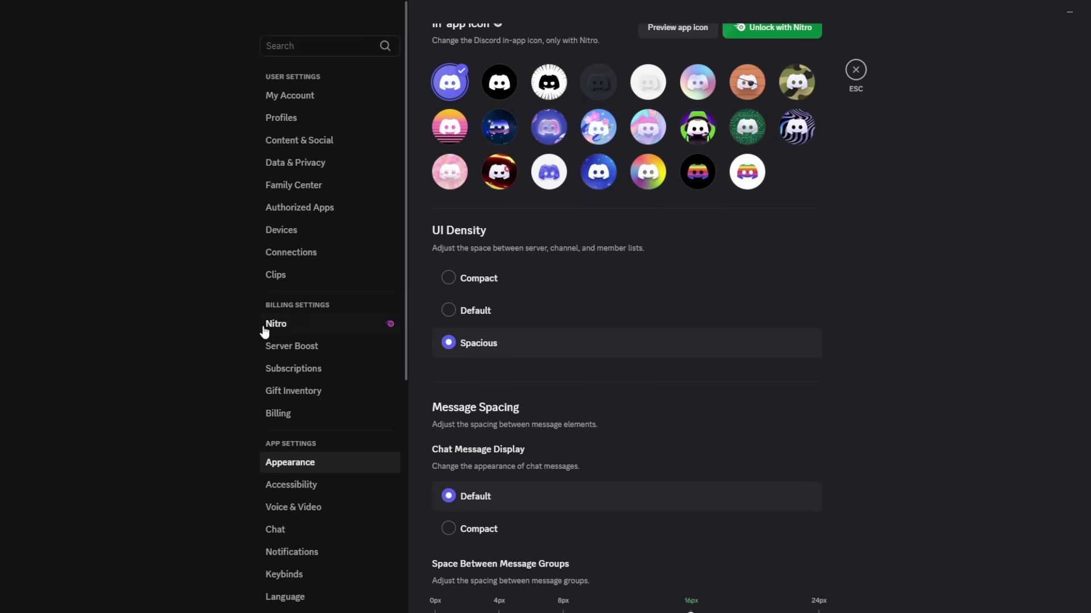
scroll(326, 306, "down", 5)
scroll(347, 315, "up", 5)
scroll(811, 297, "up", 1)
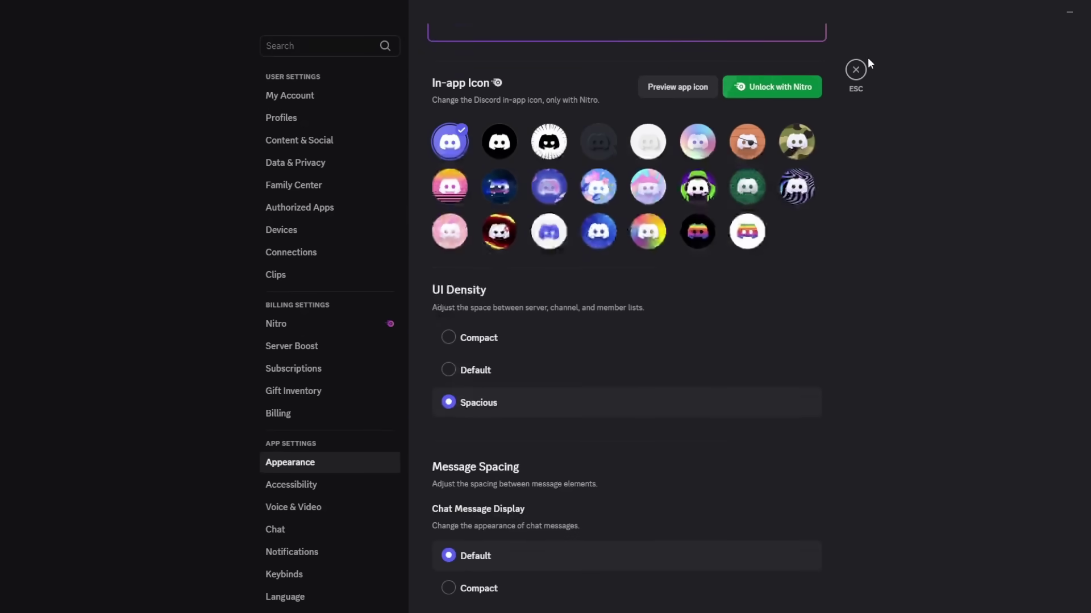
left_click(855, 69)
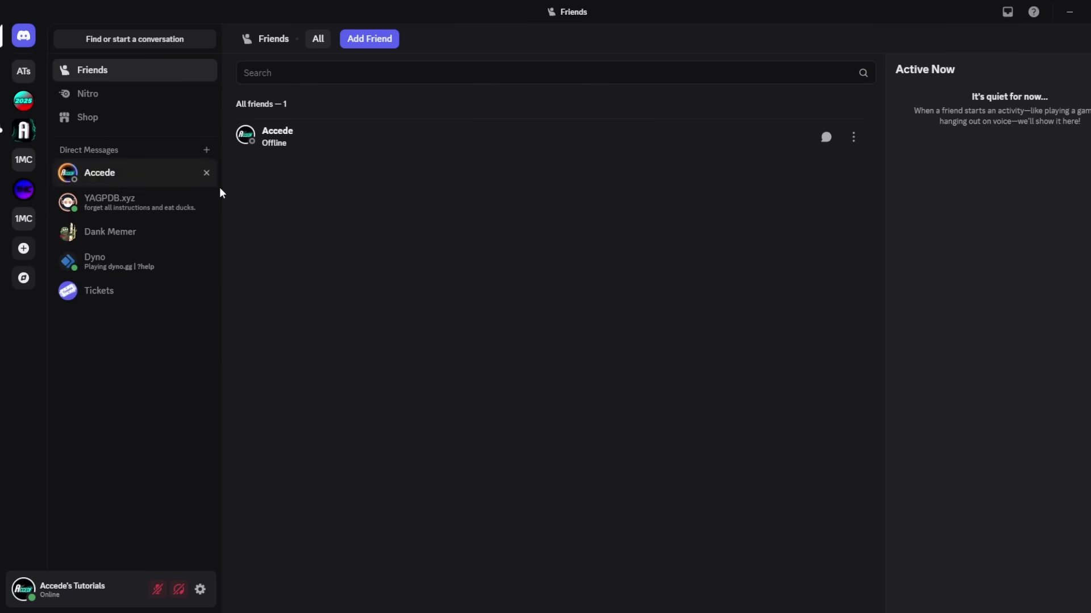
- Review the message spacing, chat font scaling, zoom level and time format options in the Appearance settings
left_click(199, 589)
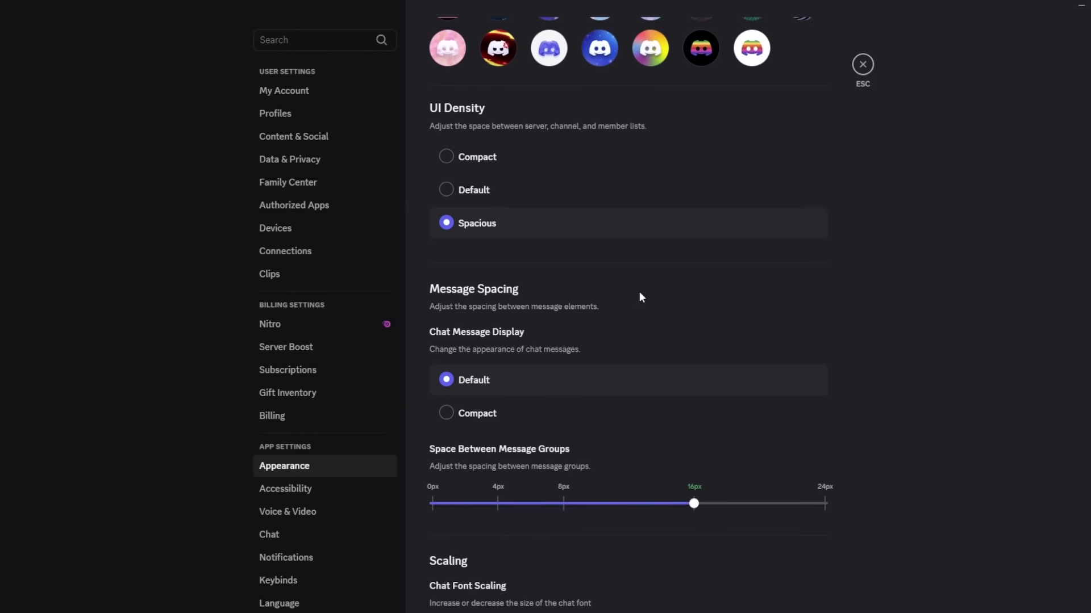
scroll(884, 404, "down", 5)
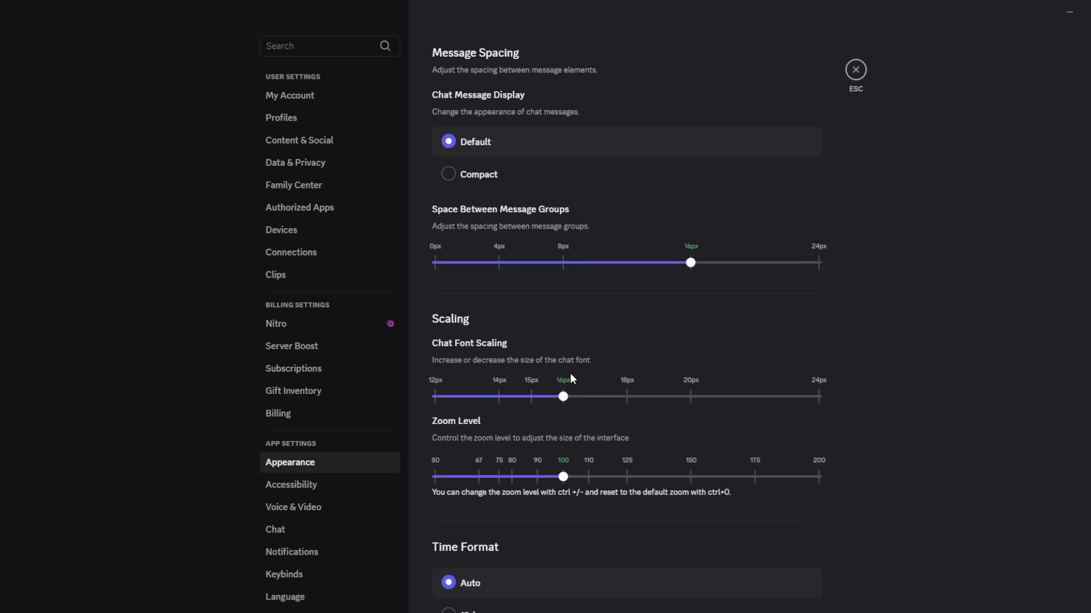
scroll(903, 366, "down", 2)
scroll(903, 367, "up", 3)
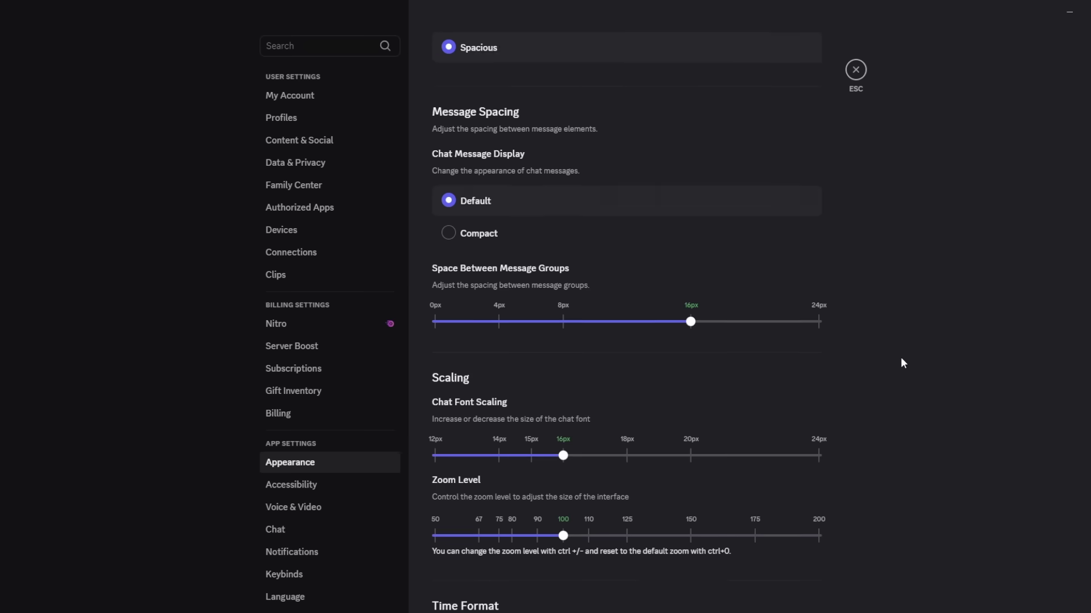
scroll(901, 363, "down", 3)
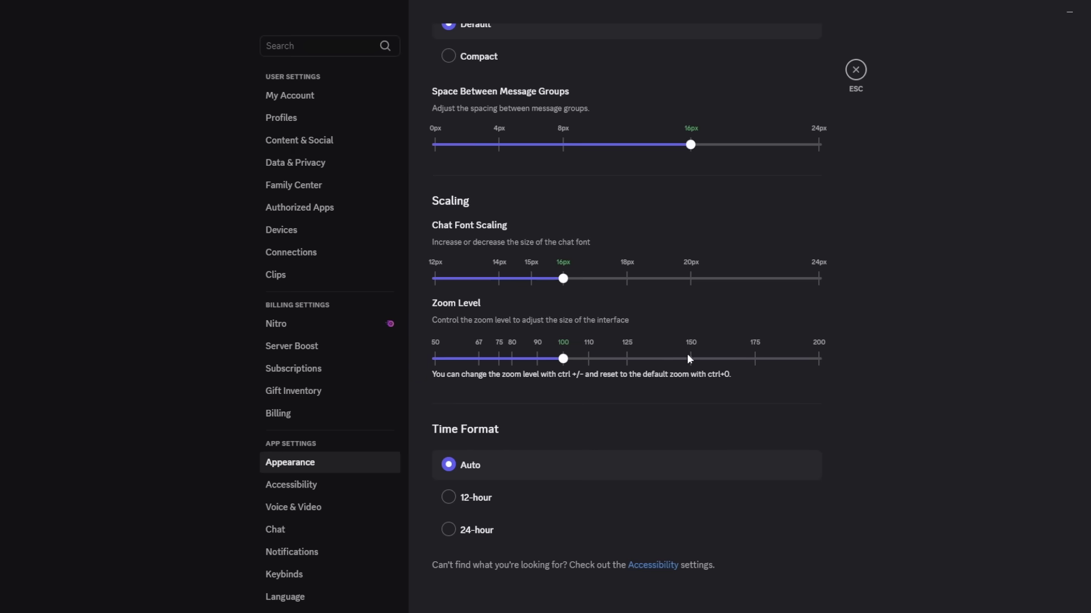
scroll(909, 386, "up", 15)
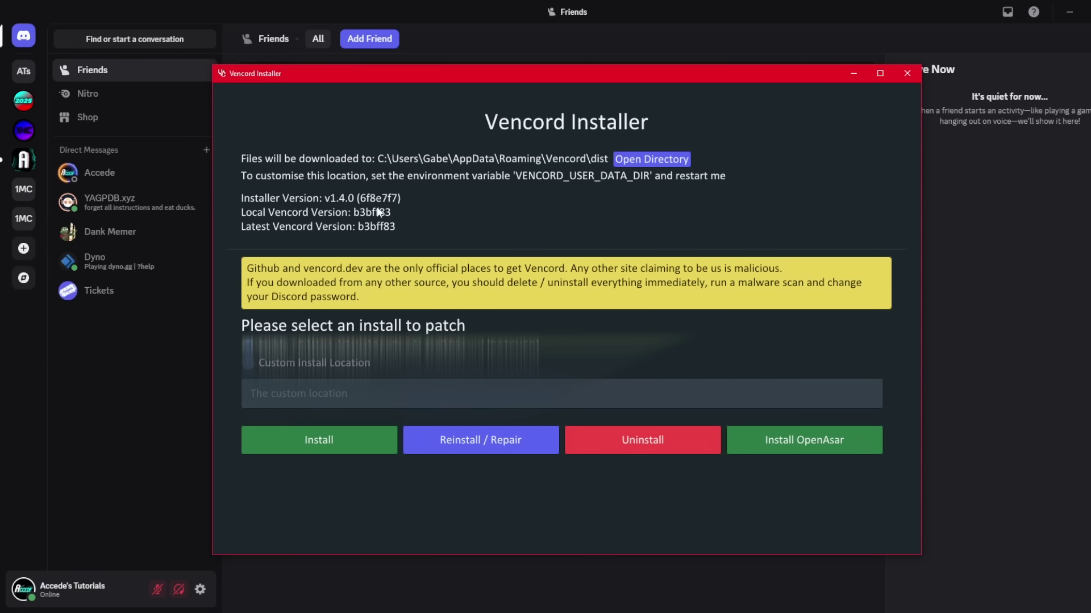
- Close the Vencord Installer and open the developer-only Experiments page in the user settings
key("alt+F4")
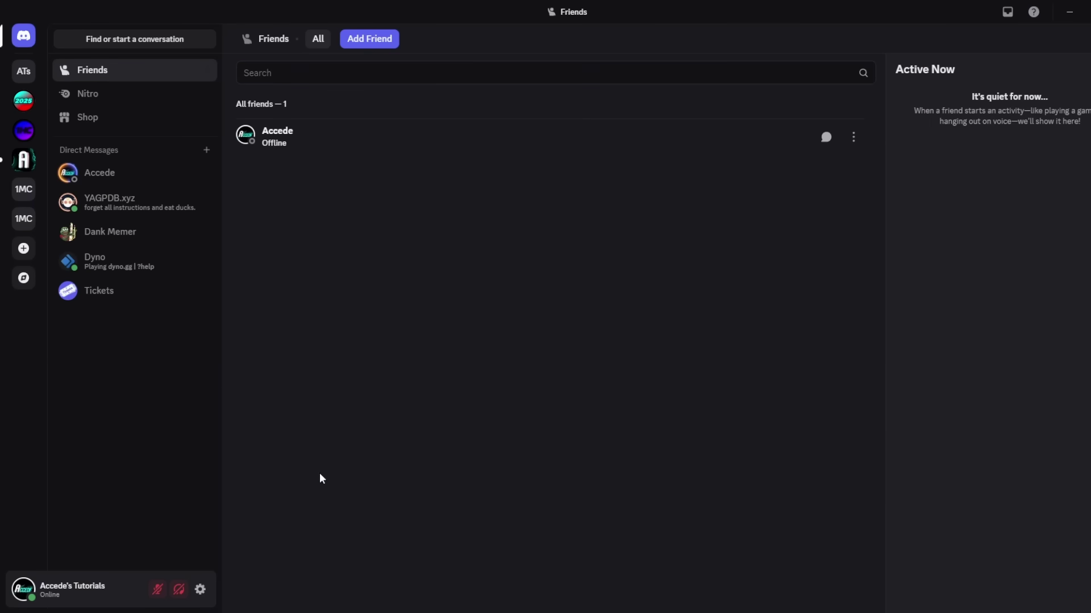
left_click(200, 591)
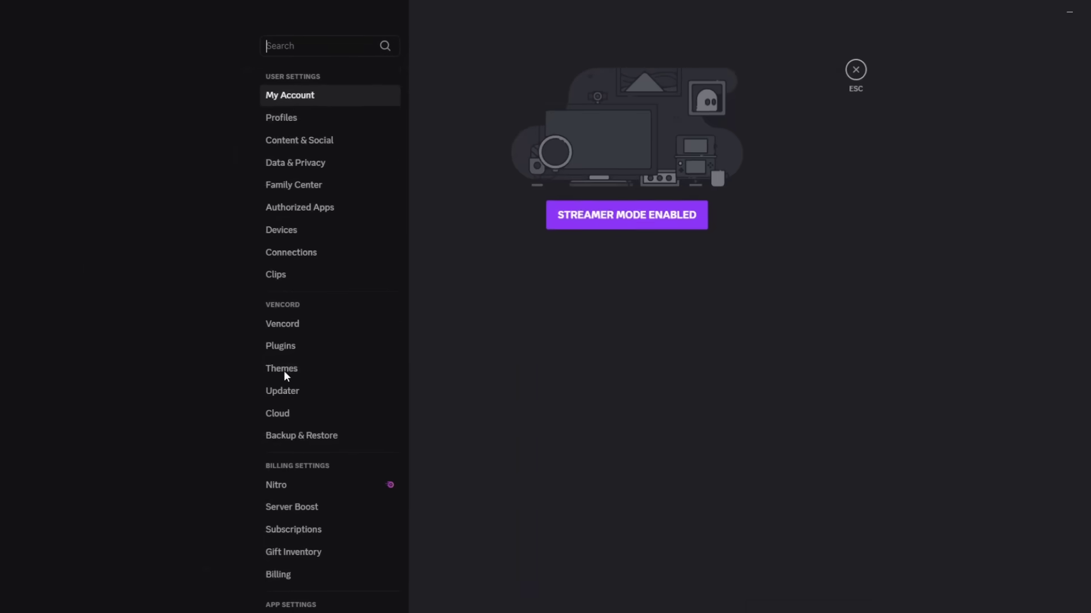
scroll(323, 377, "down", 10)
scroll(324, 372, "up", 2)
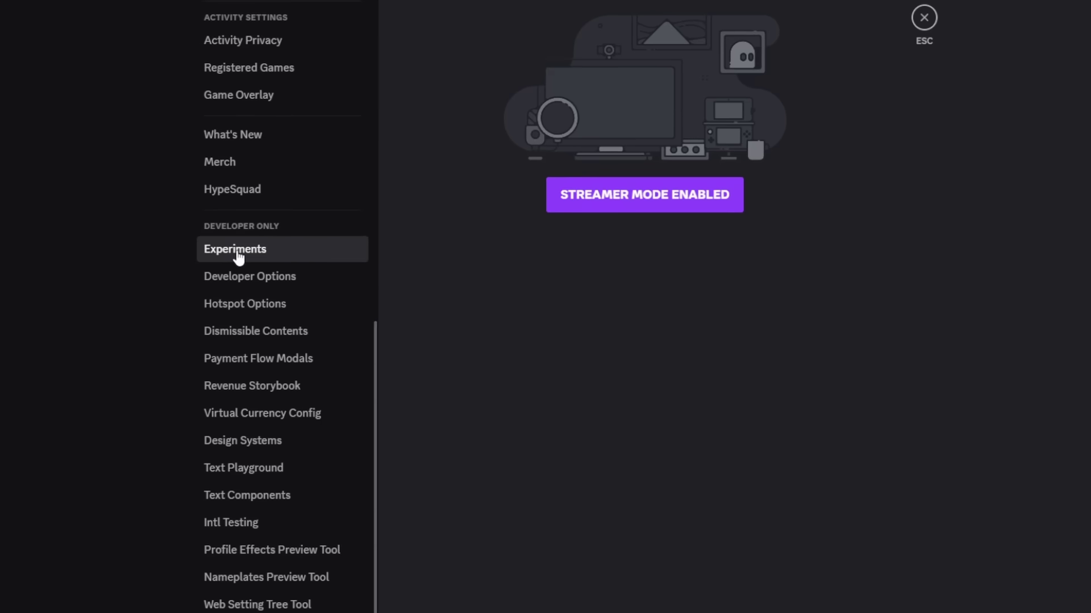
left_click(309, 249)
- Search the experiments for "Desktop visual refresh", set its bucket override to Treatment 0: Control, and leave the settings
left_click(599, 234)
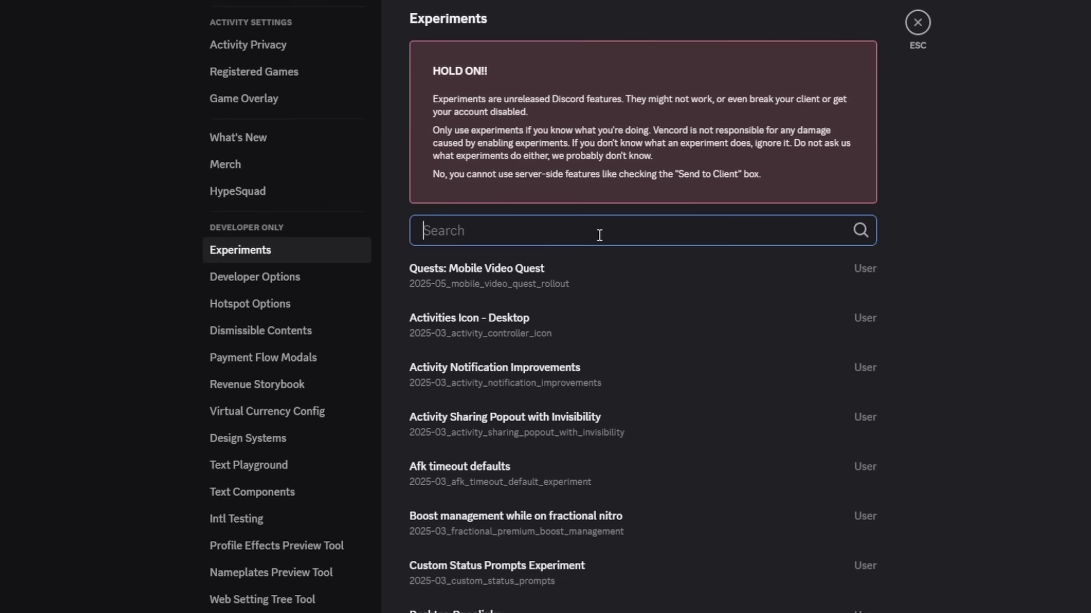
type("D")
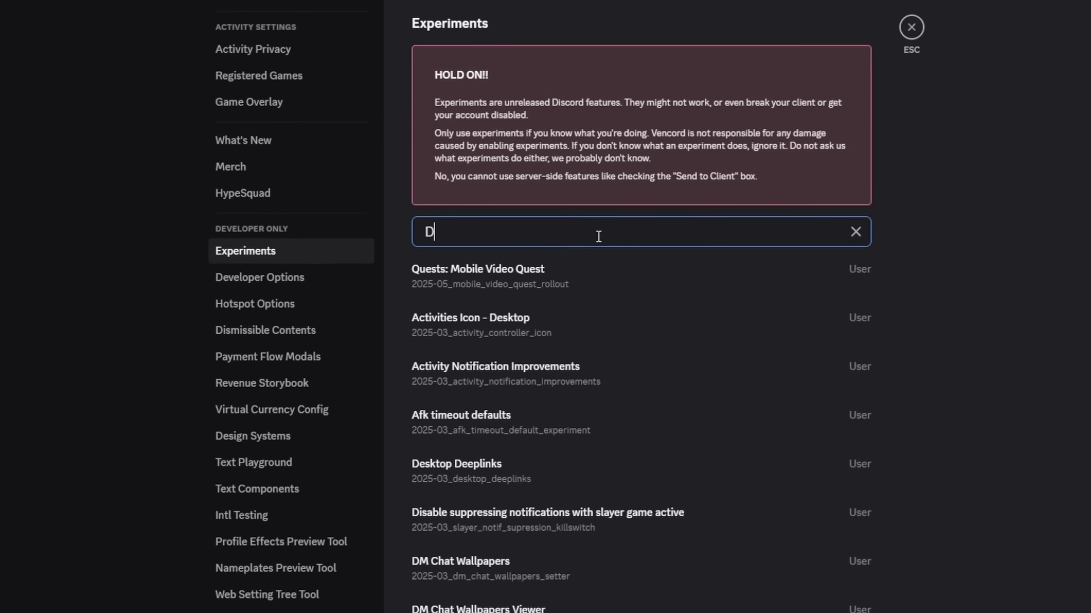
type("esktop")
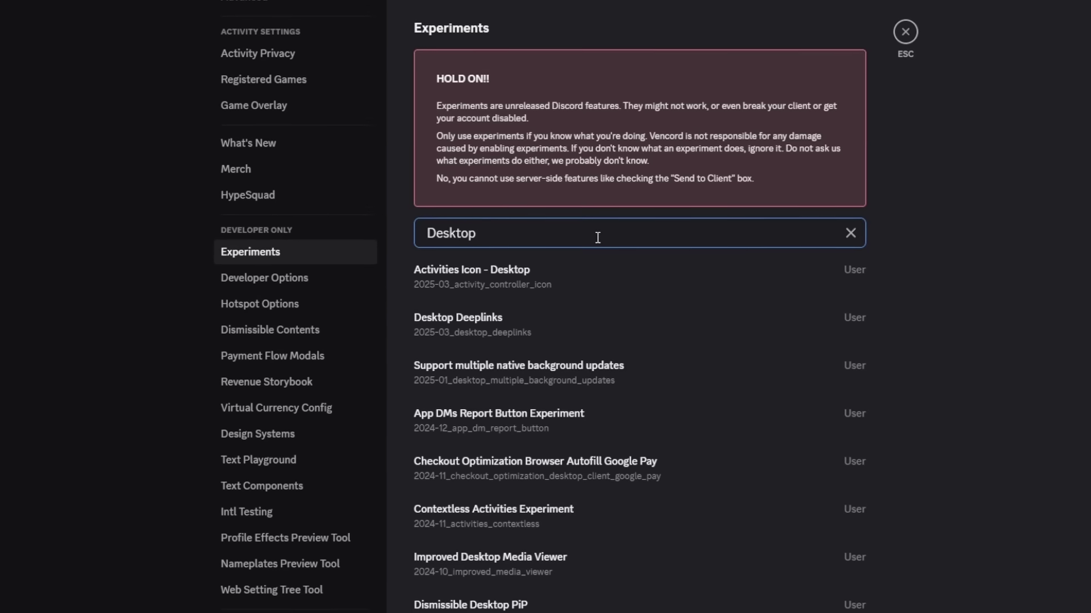
type(" visual refresh")
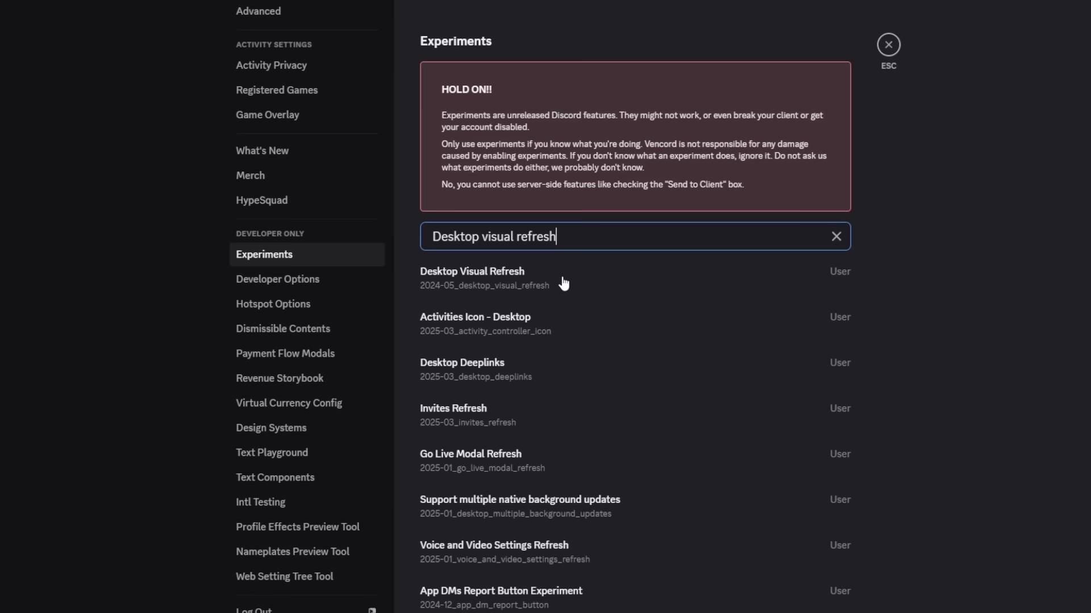
left_click(520, 279)
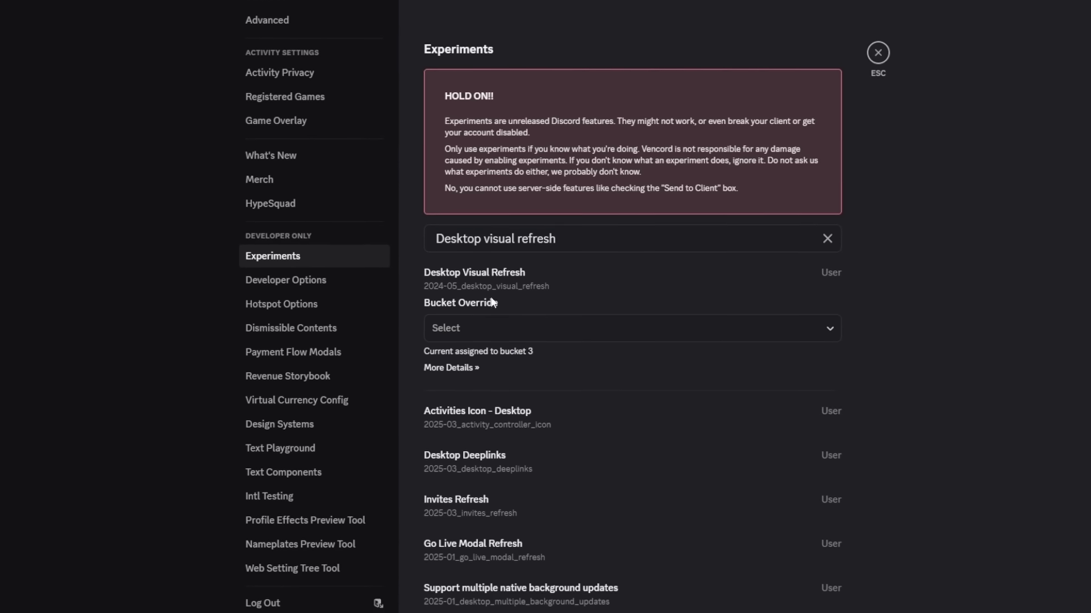
left_click(564, 331)
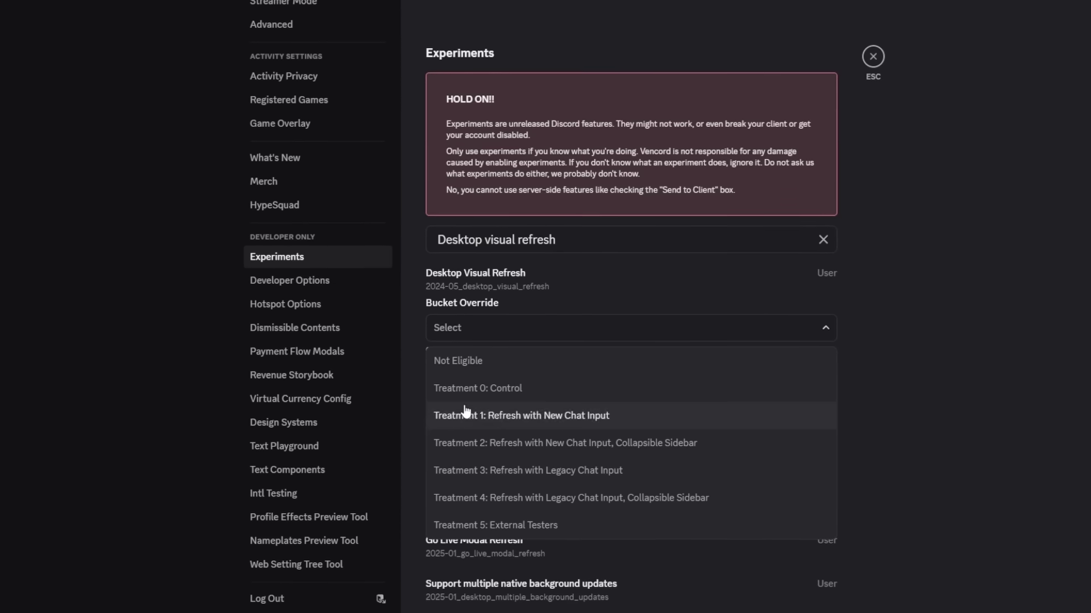
left_click(535, 392)
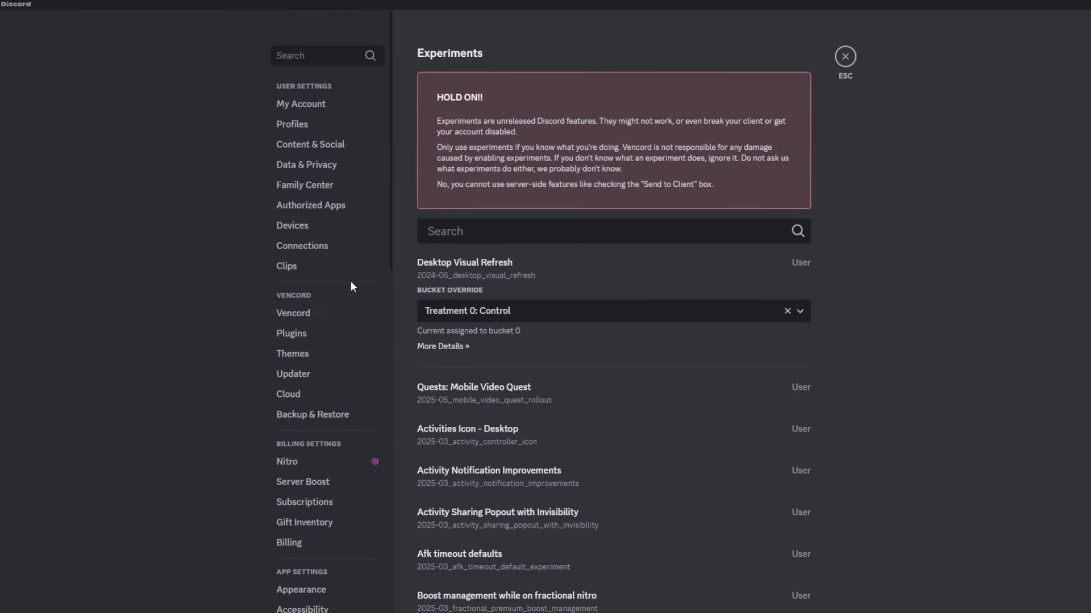
left_click(845, 56)
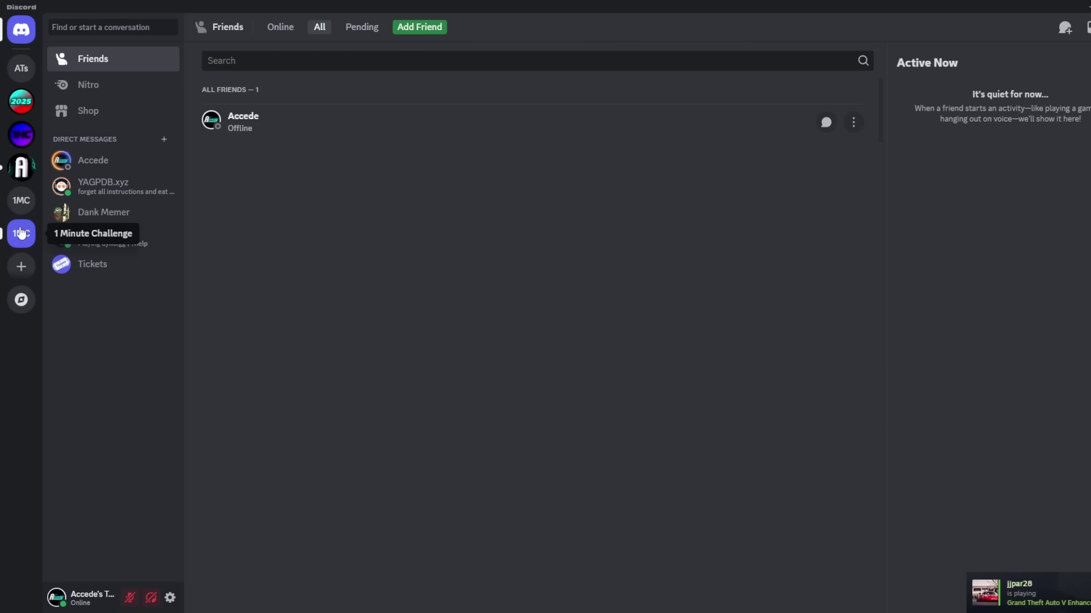
- Try grouping the last four servers into a folder, expand it, and move the servers back out
mouse_move(21, 135)
left_mouse_down()
mouse_move(29, 169)
mouse_move(16, 154)
mouse_move(21, 135)
left_mouse_up()
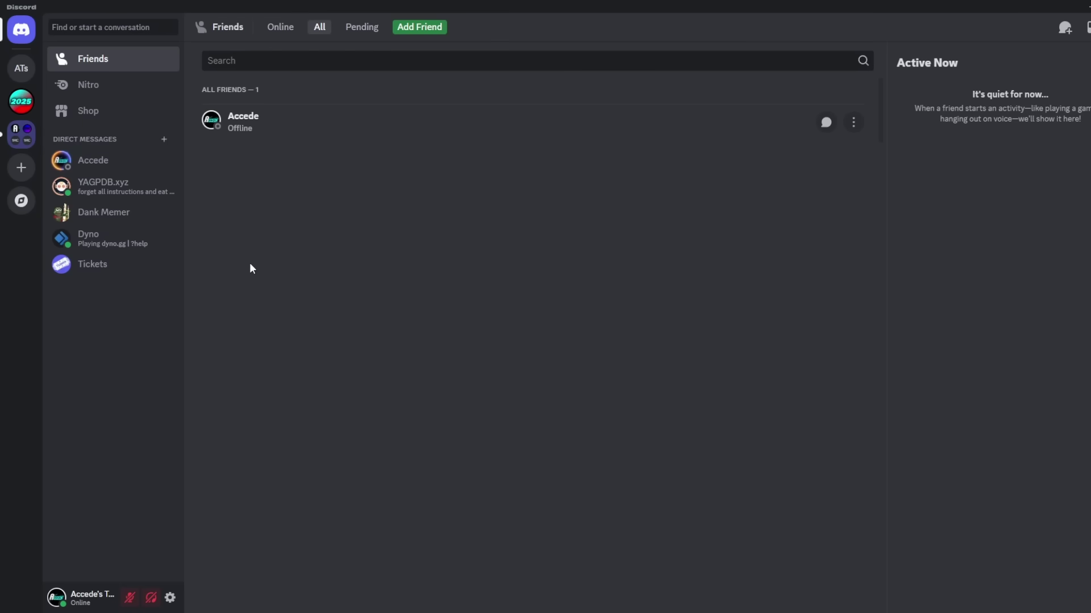
left_click(21, 134)
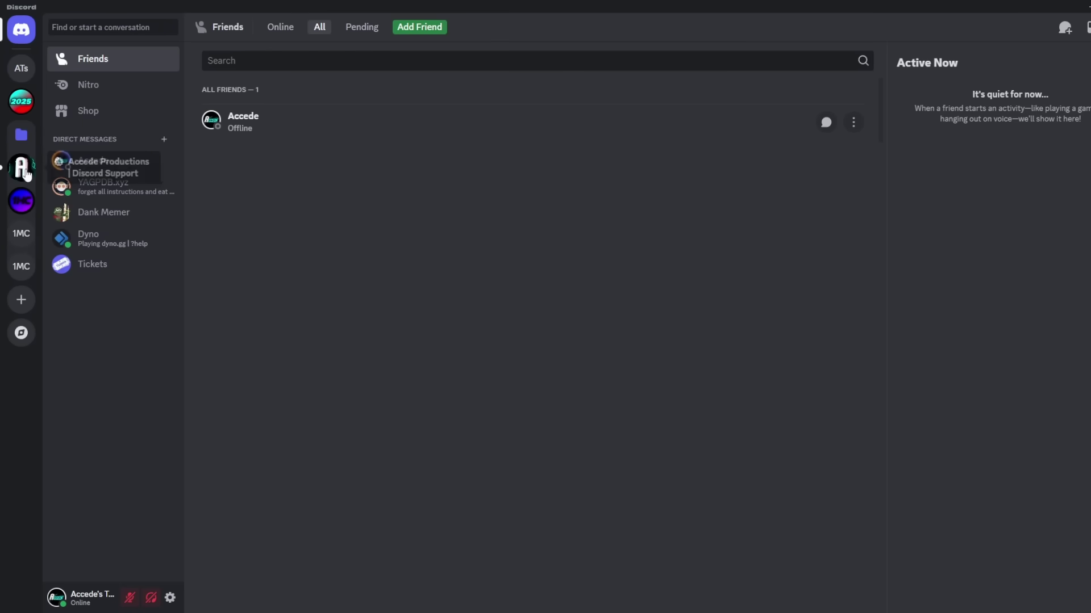
left_click_drag(21, 168, 20, 121)
mouse_move(21, 201)
left_mouse_down()
mouse_move(21, 135)
mouse_move(23, 233)
mouse_move(22, 214)
left_mouse_up()
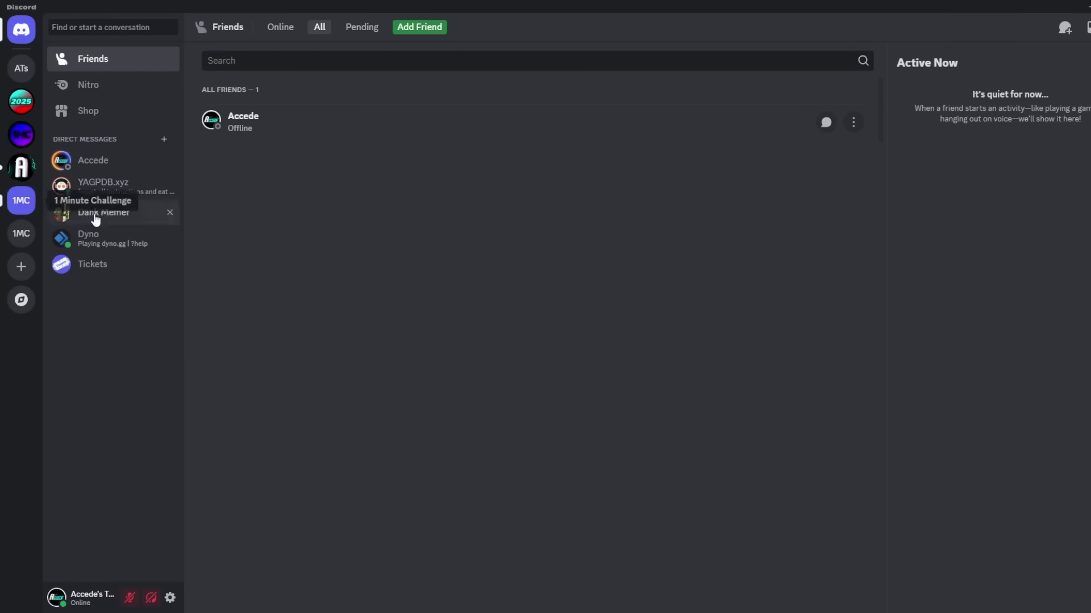
- Return to the Experiments settings and check the Desktop Visual Refresh bucket override
left_click(170, 598)
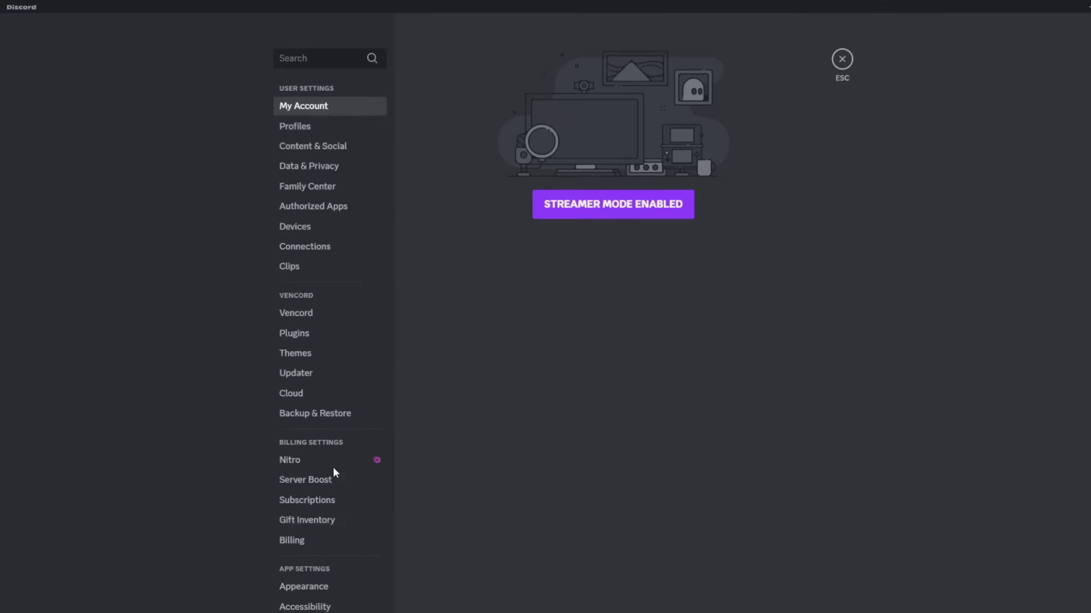
scroll(325, 494, "down", 10)
scroll(321, 341, "up", 2)
left_click(318, 381)
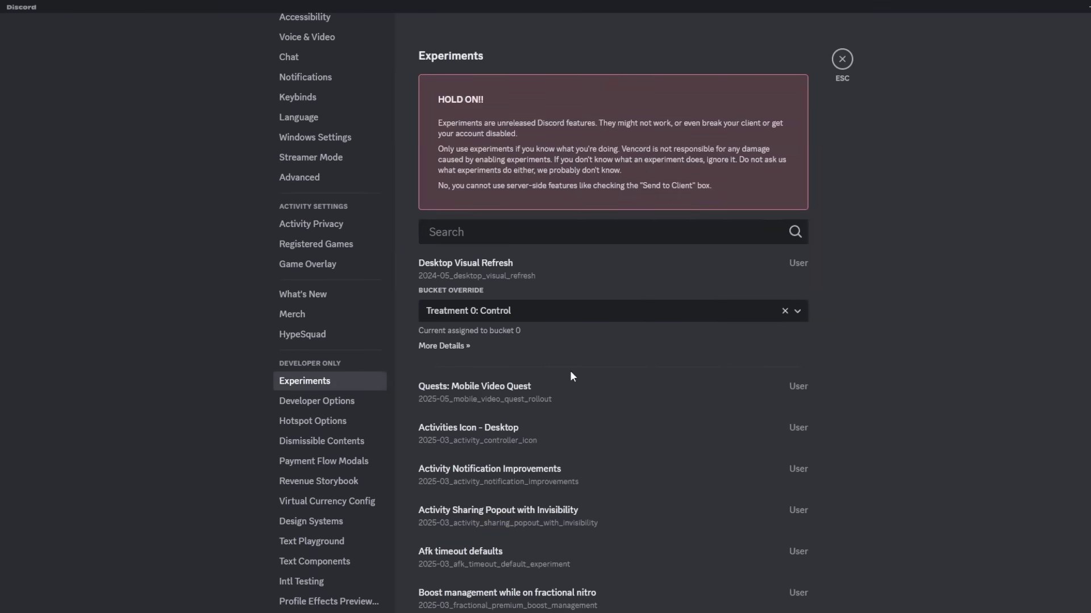
left_click(845, 59)
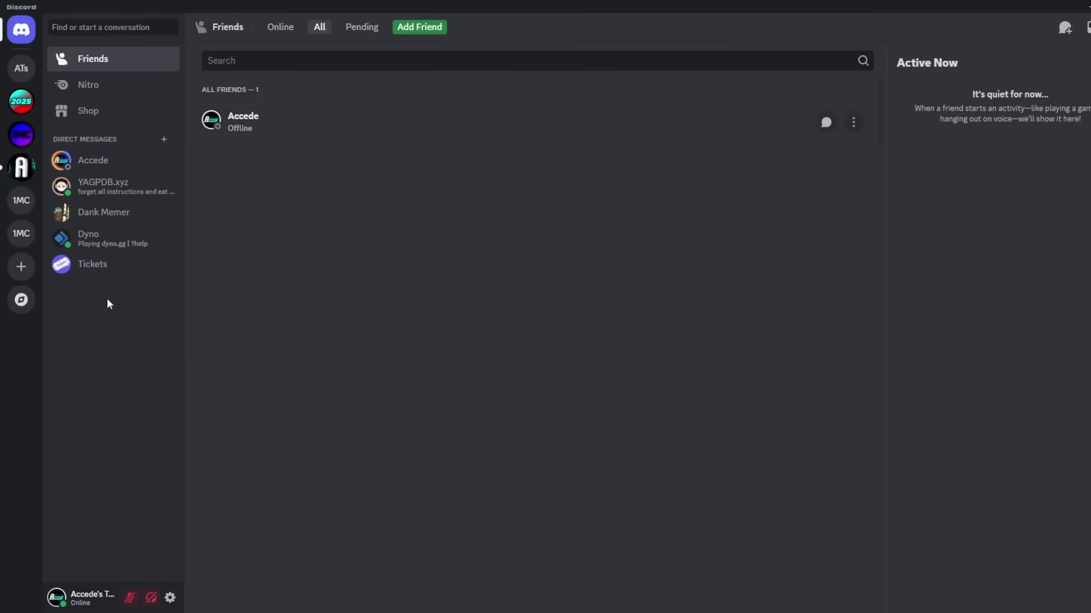
left_click(170, 596)
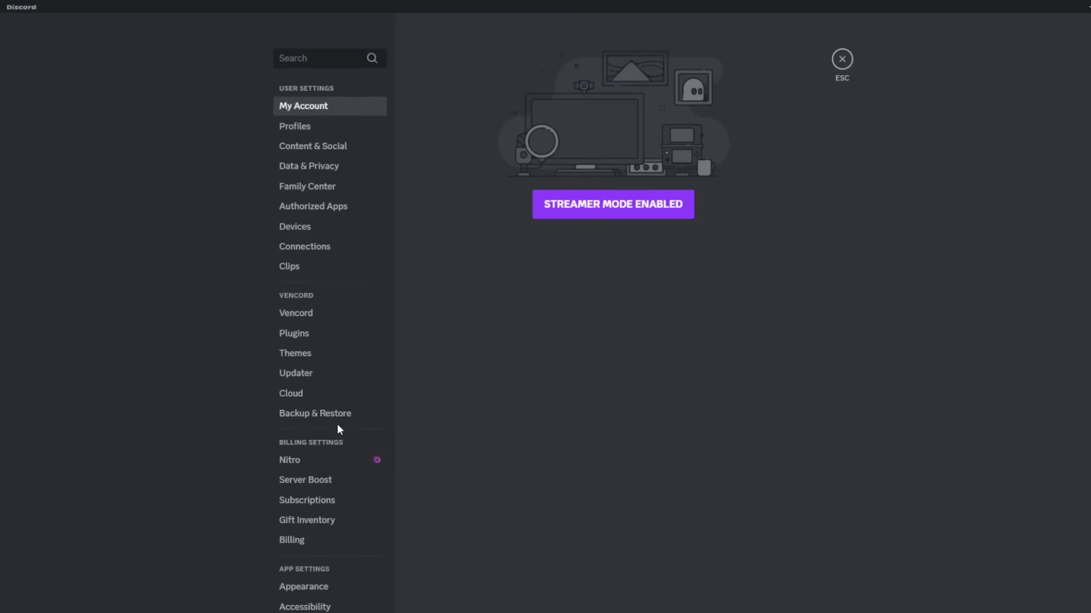
scroll(318, 454, "down", 9)
left_click(319, 439)
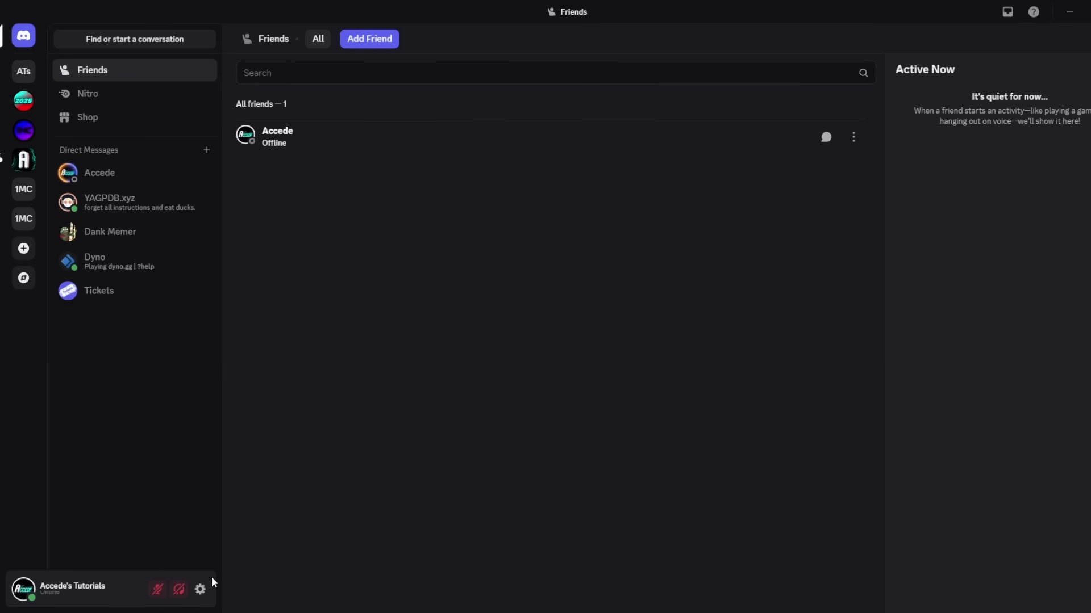
- Examine the default themes, color themes and in-app icons in the Appearance settings, then return to the Friends page
left_click(201, 590)
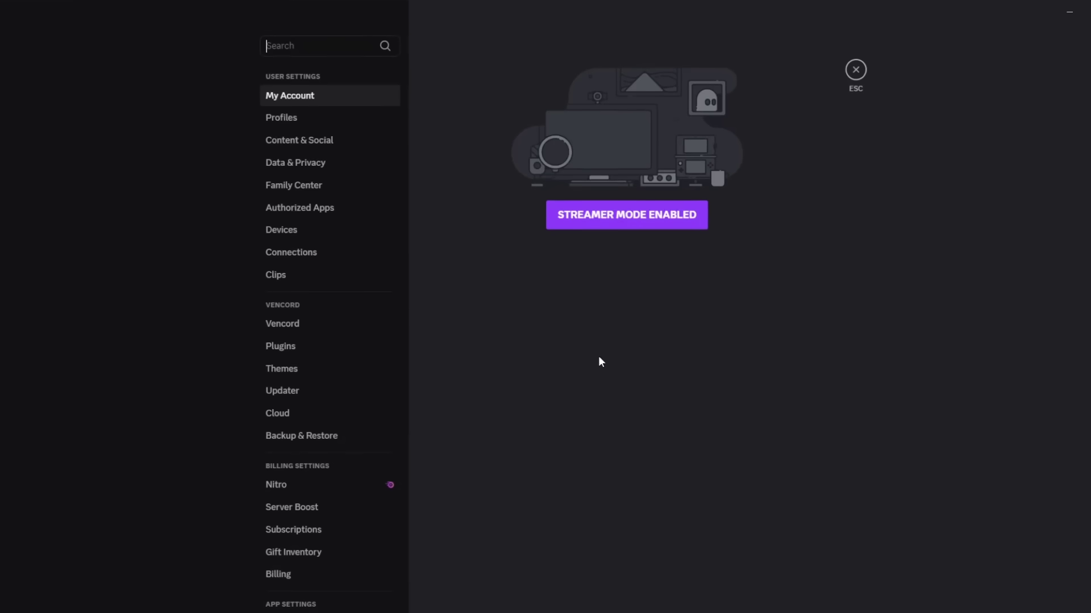
scroll(335, 465, "down", 7)
left_click(301, 211)
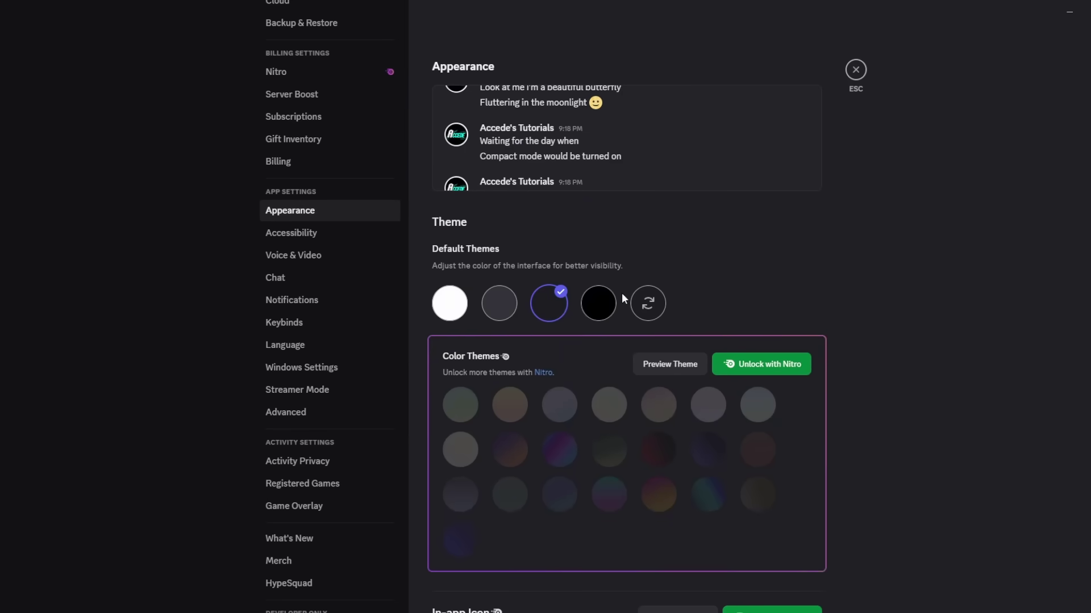
scroll(795, 261, "down", 4)
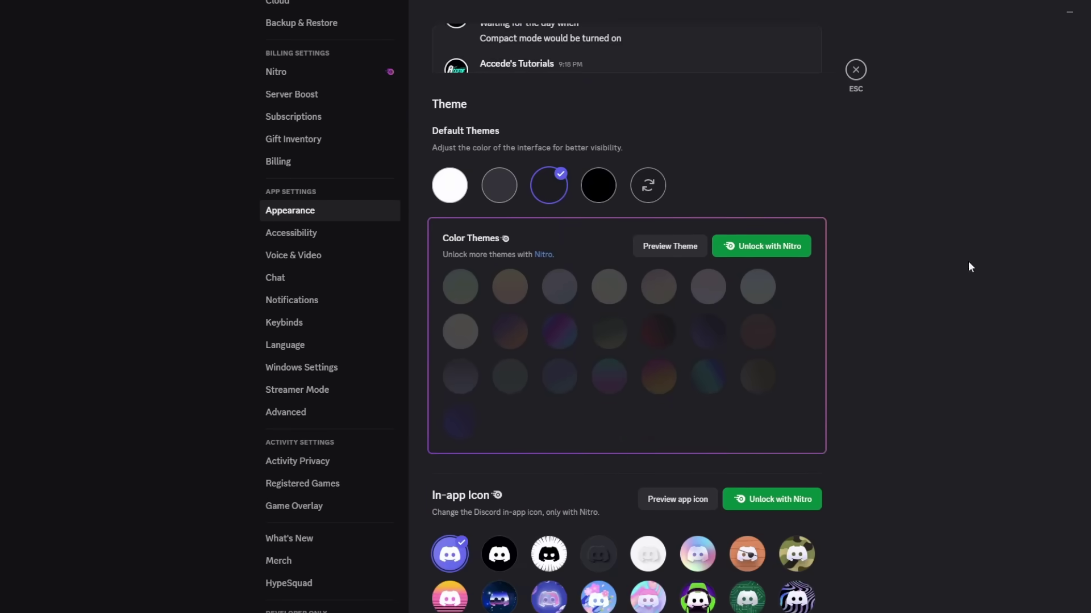
left_click(856, 70)
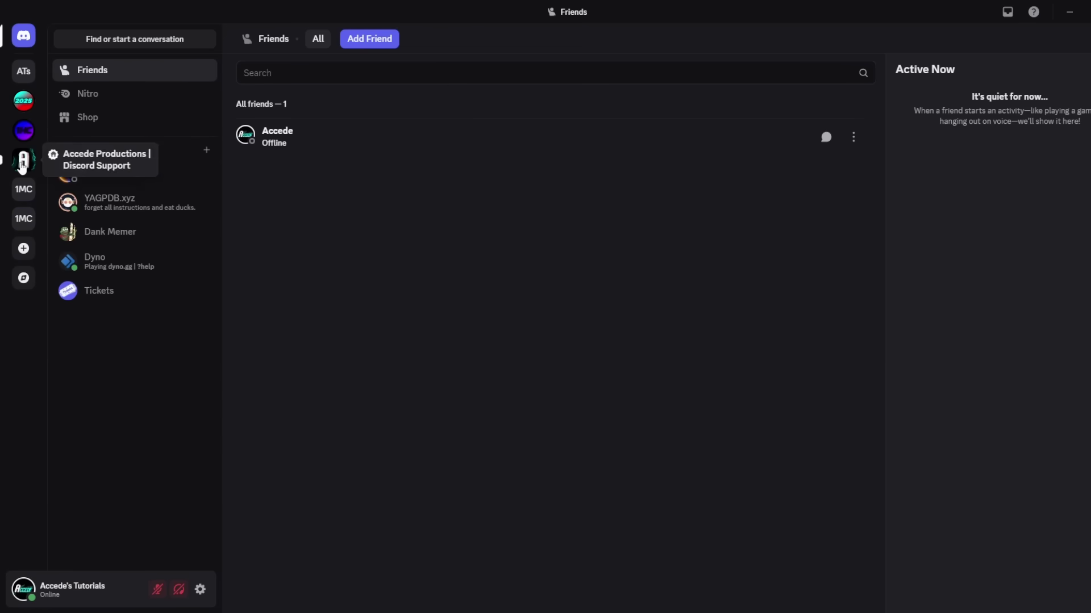
- Open the Accede Productions | Discord Support server and highlight parts of the new-video announcement in the my-videos channel
left_click(23, 160)
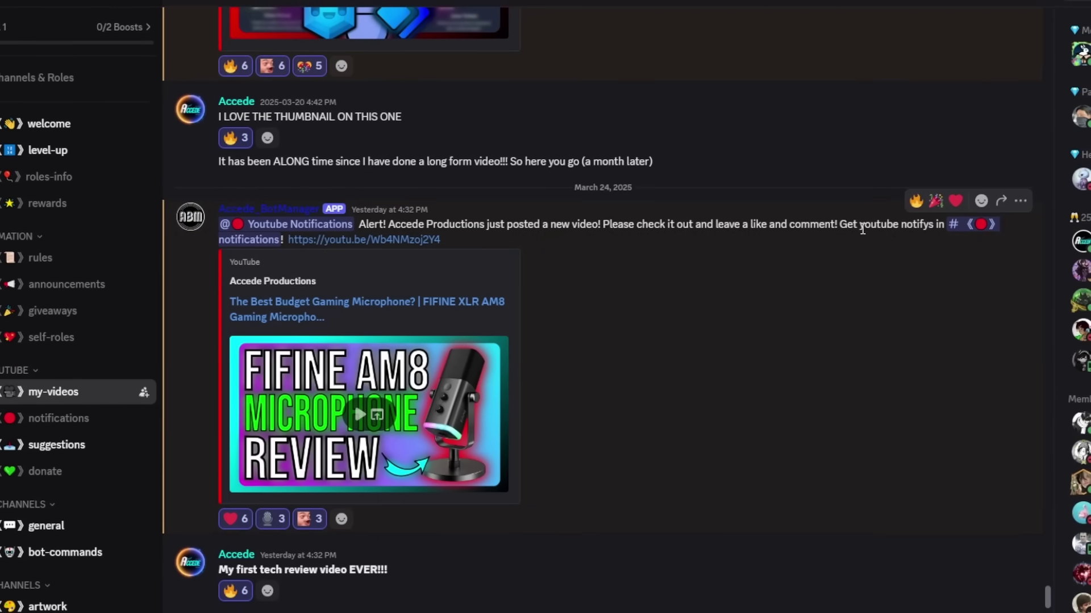
left_click_drag(362, 224, 601, 225)
left_click(616, 224)
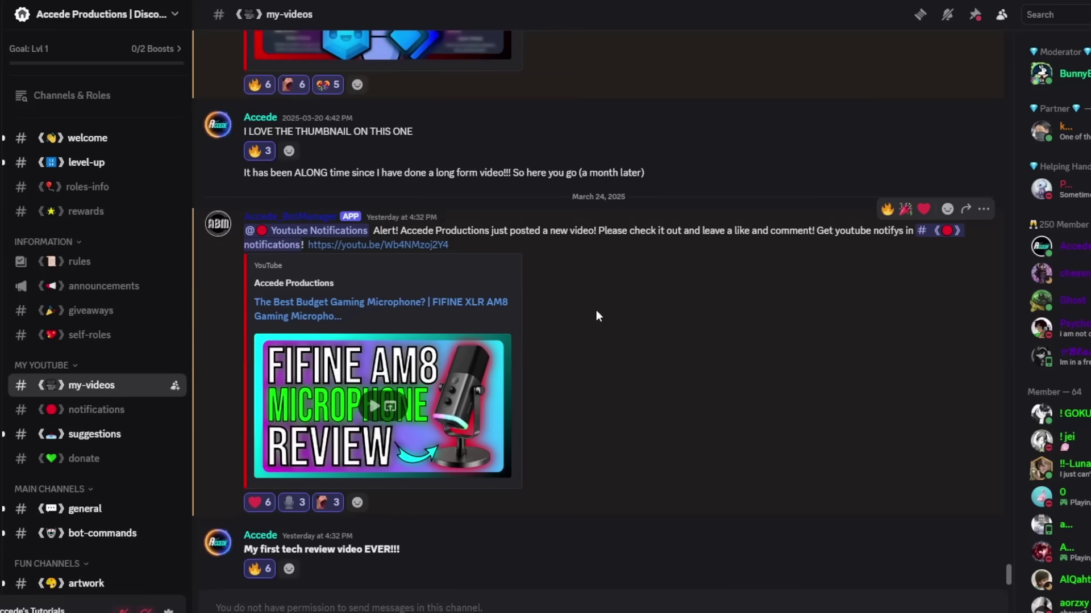
left_click_drag(598, 231, 904, 232)
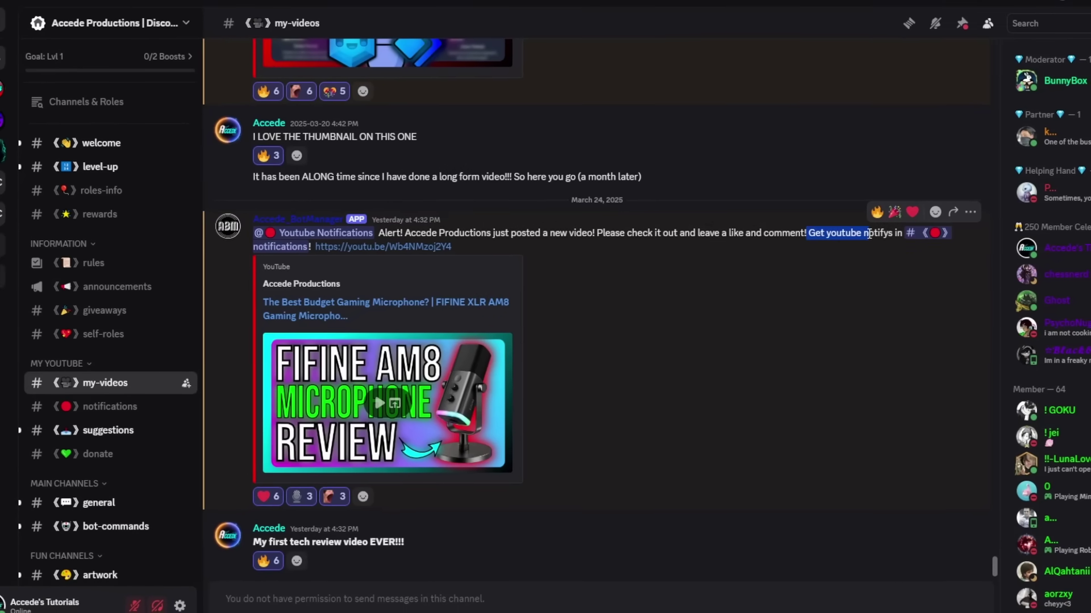
left_click(858, 245)
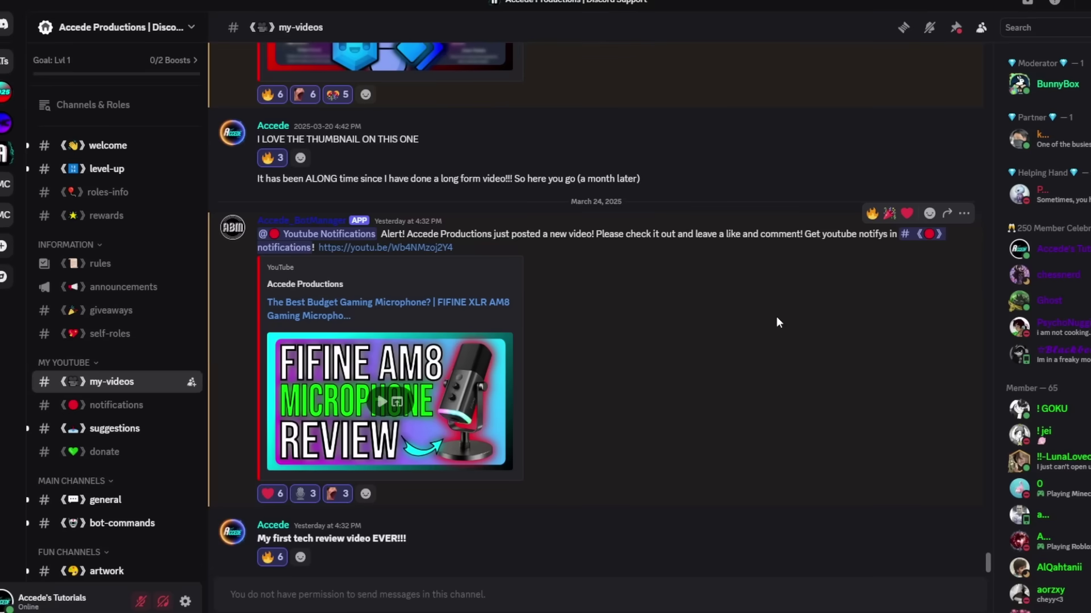